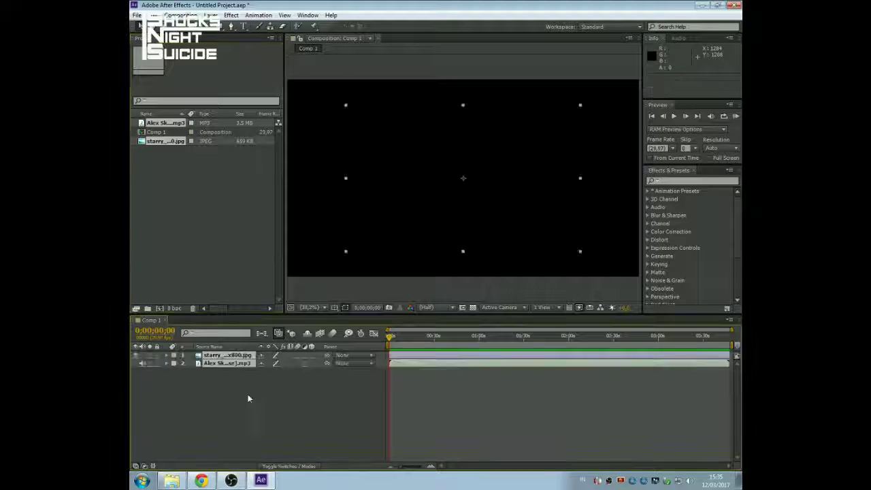
# Scale the starry sky image up until it covers the whole composition frame.
pyautogui.moveTo(289, 268)
pyautogui.mouseDown()
pyautogui.moveTo(289, 279)
pyautogui.moveTo(302, 268)
pyautogui.moveTo(299, 277)
pyautogui.mouseUp()
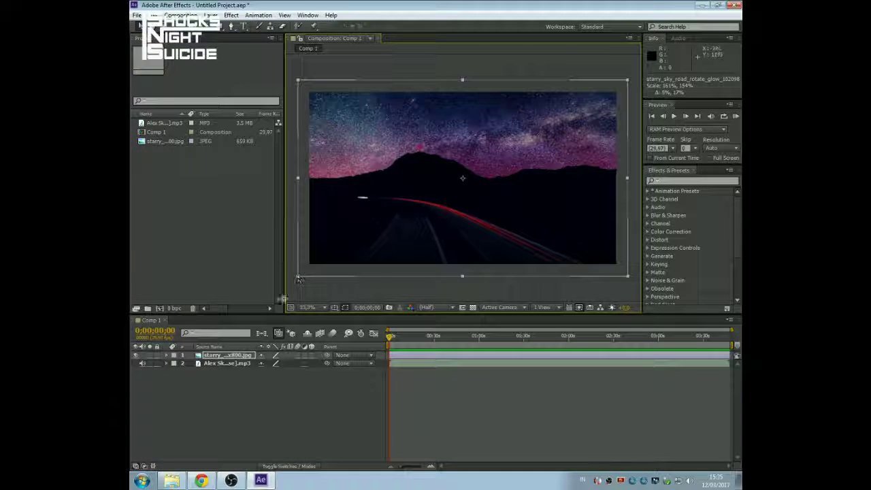
pyautogui.click(313, 307)
pyautogui.click(314, 130)
# Create a new solid layer named visual above the background image.
pyautogui.rightClick(223, 382)
pyautogui.moveTo(334, 283)
pyautogui.click(399, 306)
pyautogui.click(441, 187)
pyautogui.write('visual')
pyautogui.click(471, 324)
# Apply the Trapcode Form effect to the visual solid.
pyautogui.click(231, 15)
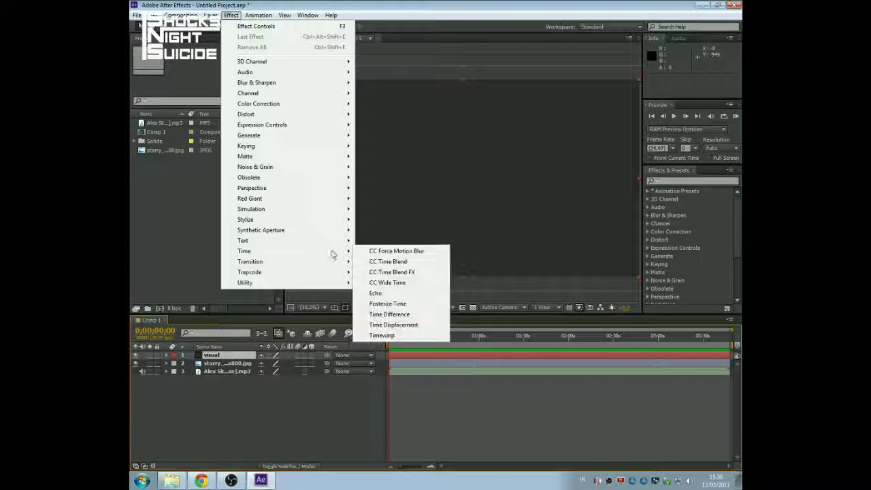
pyautogui.moveTo(333, 273)
pyautogui.click(373, 295)
# Set Form's base form to Box - Strings with Size X and Size Y at 560.
pyautogui.click(142, 73)
pyautogui.click(235, 80)
pyautogui.click(231, 94)
pyautogui.click(219, 89)
pyautogui.write('560')
pyautogui.press('Tab')
pyautogui.write('560')
pyautogui.press('Tab')
pyautogui.press('Tab')
pyautogui.press('Tab')
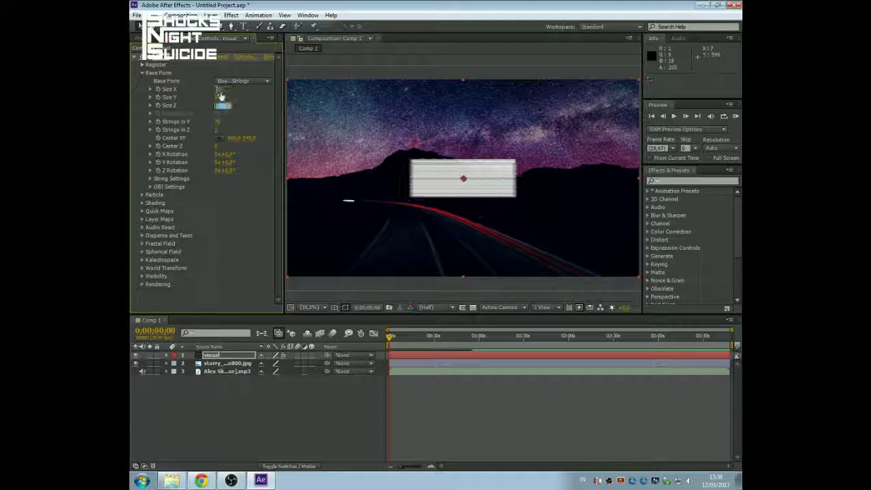
pyautogui.click(142, 72)
# Shape the strings into a ring with Spherical Field's Sphere 1, using Strength 100, Radius 400 and Feather 0.
pyautogui.click(142, 138)
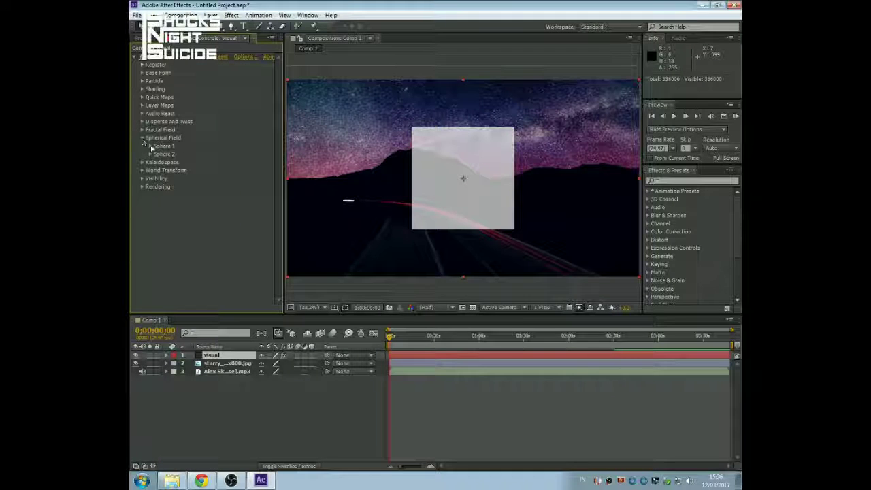
pyautogui.click(151, 146)
pyautogui.moveTo(221, 154); pyautogui.dragTo(390, 156)
pyautogui.click(221, 180)
pyautogui.write('400')
pyautogui.click(251, 195)
pyautogui.click(220, 236)
pyautogui.click(266, 235)
pyautogui.click(219, 235)
pyautogui.write('0')
pyautogui.click(262, 230)
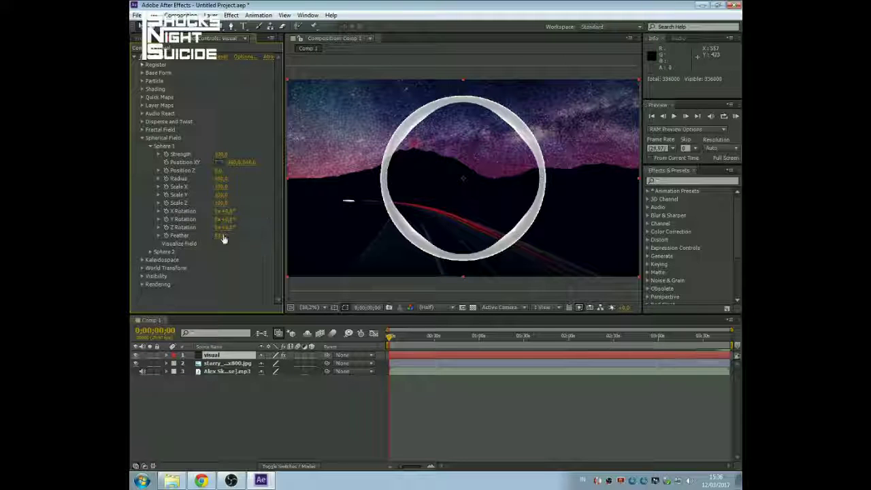
# Set the Fractal Field's Displace to 100, Flow Y to 225 and Flow Evolution to 50, and adjust its F Scale.
pyautogui.click(142, 138)
pyautogui.click(142, 130)
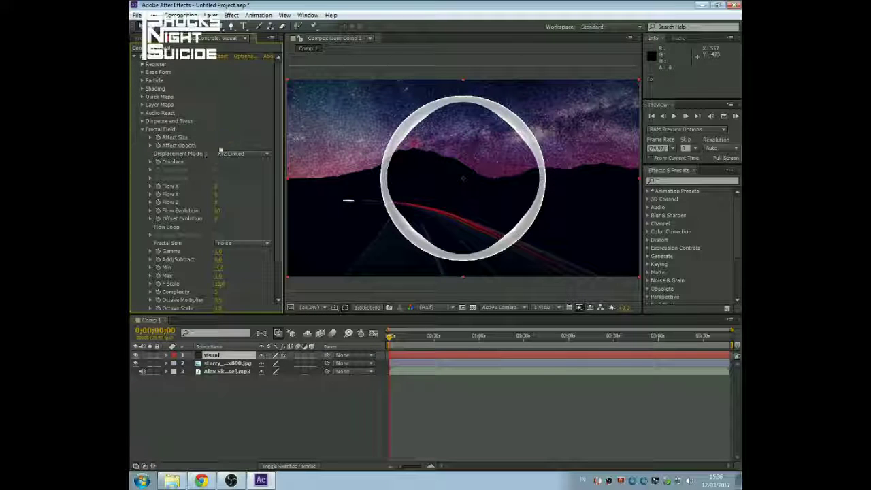
pyautogui.click(223, 195)
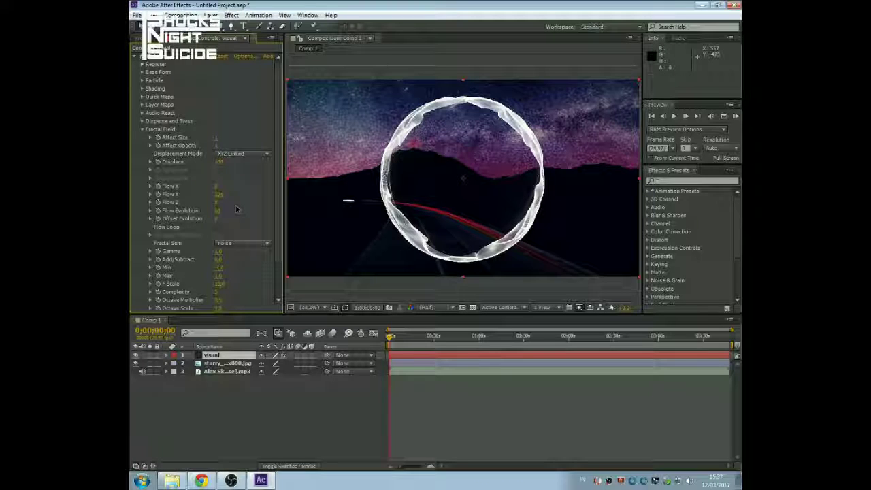
pyautogui.scroll(-1, 237, 208)
pyautogui.click(222, 262)
pyautogui.press('Return')
pyautogui.scroll(1, 184, 204)
pyautogui.click(143, 129)
# Use the MP3 layer as Form's Audio React source, map Reactor 1 to Fractal and adjust its Strength.
pyautogui.click(142, 114)
pyautogui.click(237, 122)
pyautogui.click(247, 166)
pyautogui.click(150, 130)
pyautogui.click(233, 179)
pyautogui.click(243, 219)
pyautogui.click(219, 171)
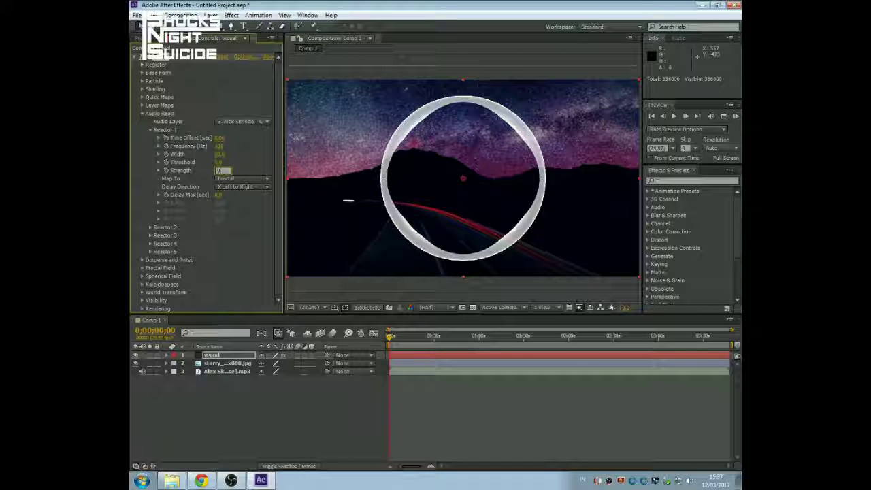
pyautogui.click(151, 130)
# Choose a Map To target for Reactor 2 and preview the ring's reaction along the timeline.
pyautogui.click(151, 138)
pyautogui.click(243, 186)
pyautogui.click(238, 272)
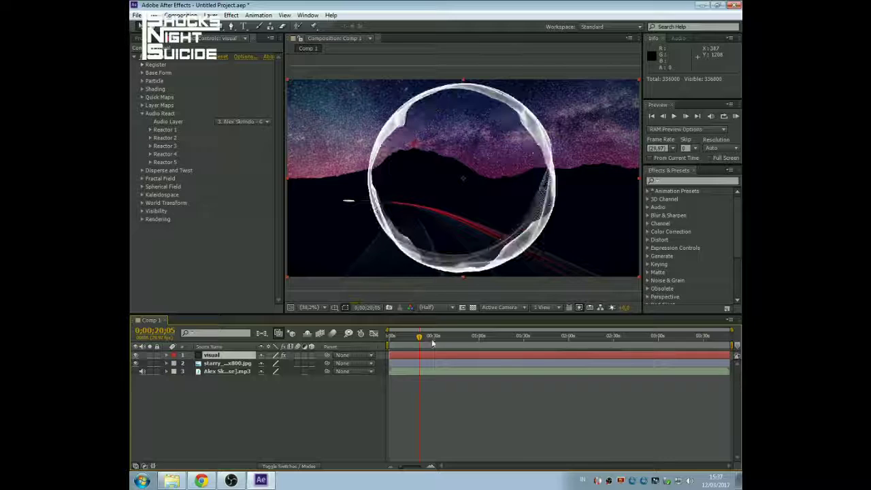
pyautogui.click(142, 113)
# Set Form's World Transform Scale to 75 and X Offset to -400, and preview the ring at several times.
pyautogui.click(142, 154)
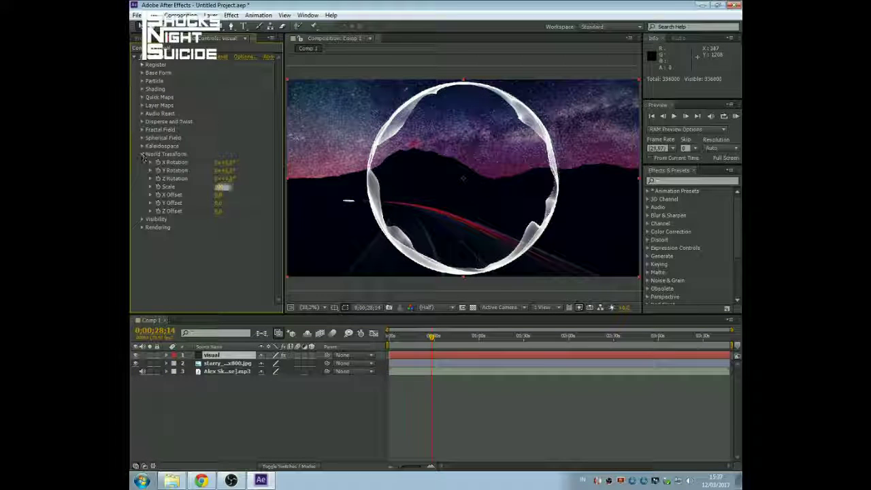
pyautogui.click(221, 194)
pyautogui.write('-400')
pyautogui.press('Return')
pyautogui.click(386, 336)
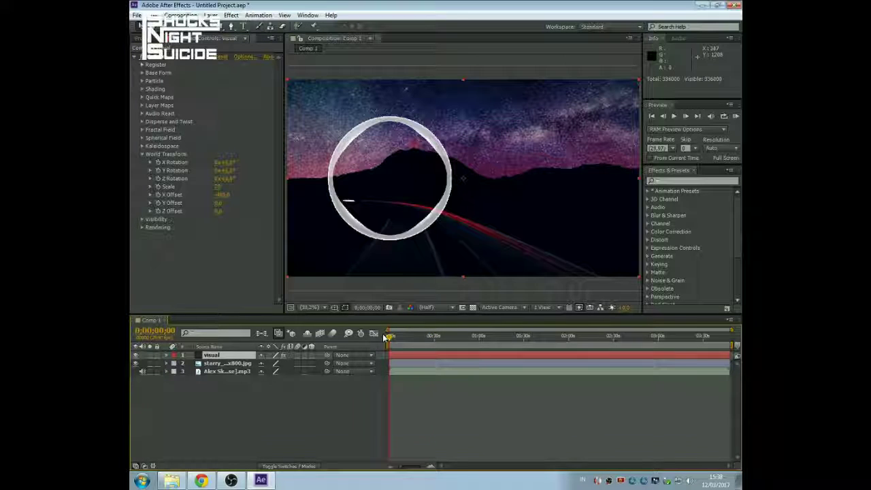
pyautogui.click(478, 335)
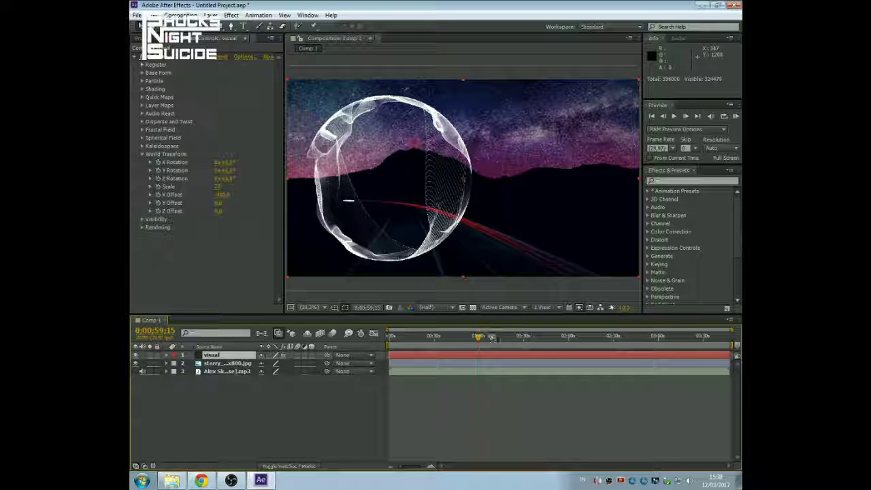
pyautogui.click(491, 338)
pyautogui.click(143, 155)
# Set Form's particle type to Sphere with Sphere Feather 0 and adjust the particle size.
pyautogui.click(142, 73)
pyautogui.click(142, 73)
pyautogui.click(142, 81)
pyautogui.moveTo(217, 122); pyautogui.dragTo(219, 122)
pyautogui.click(217, 98)
pyautogui.write('0')
pyautogui.press('Return')
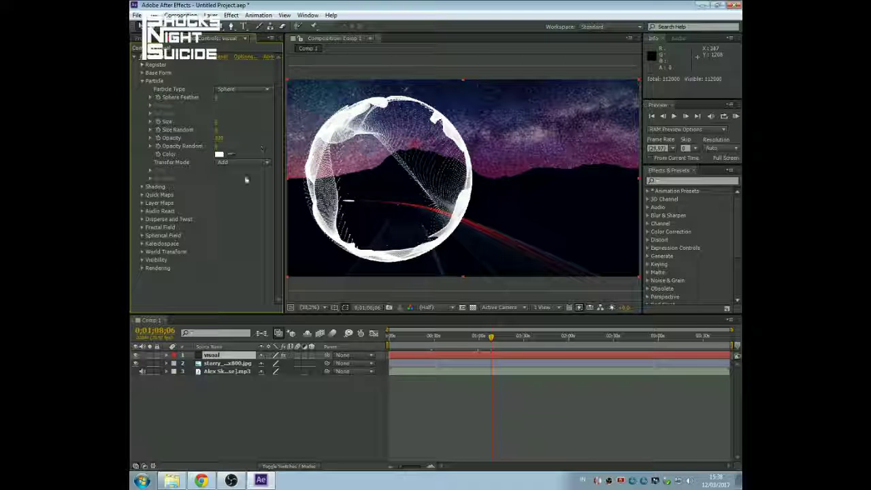
# Change the Form particle color to bright yellow and preview the ring along the timeline.
pyautogui.click(219, 153)
pyautogui.click(454, 282)
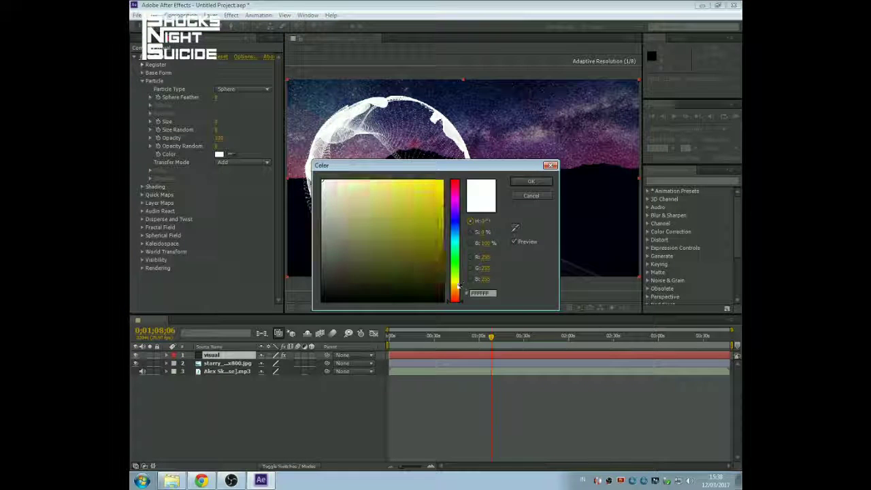
pyautogui.click(443, 180)
pyautogui.click(530, 181)
pyautogui.moveTo(389, 338); pyautogui.dragTo(448, 340)
pyautogui.click(134, 56)
# Find the Trapcode Shine effect and apply it to the visual layer.
pyautogui.click(175, 156)
pyautogui.click(682, 181)
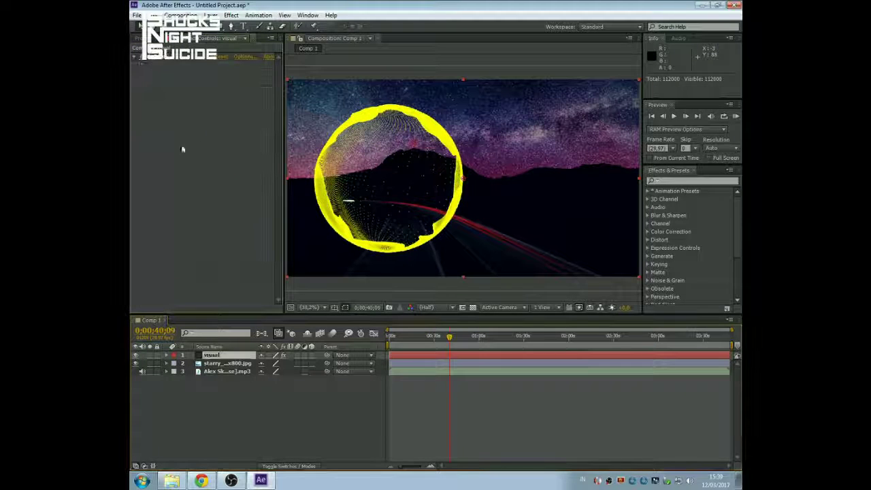
pyautogui.write('shine')
pyautogui.doubleClick(681, 199)
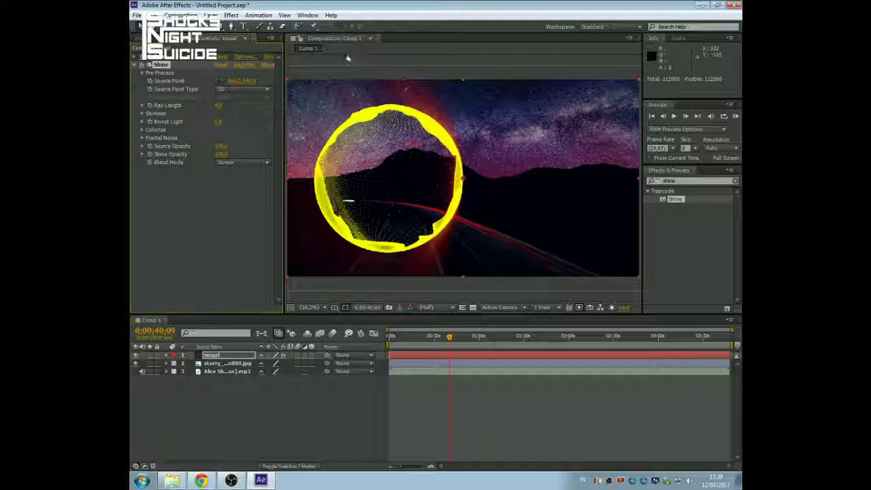
# Show the rulers and place a horizontal and a vertical guide crossing at the ring's centre.
pyautogui.click(348, 54)
pyautogui.hotkey('ctrl', 'r')
pyautogui.press('Home')
pyautogui.scroll(4, 331, 227)
pyautogui.scroll(-3, 445, 187)
pyautogui.scroll(5, 355, 172)
pyautogui.scroll(-4, 428, 198)
pyautogui.scroll(7, 410, 193)
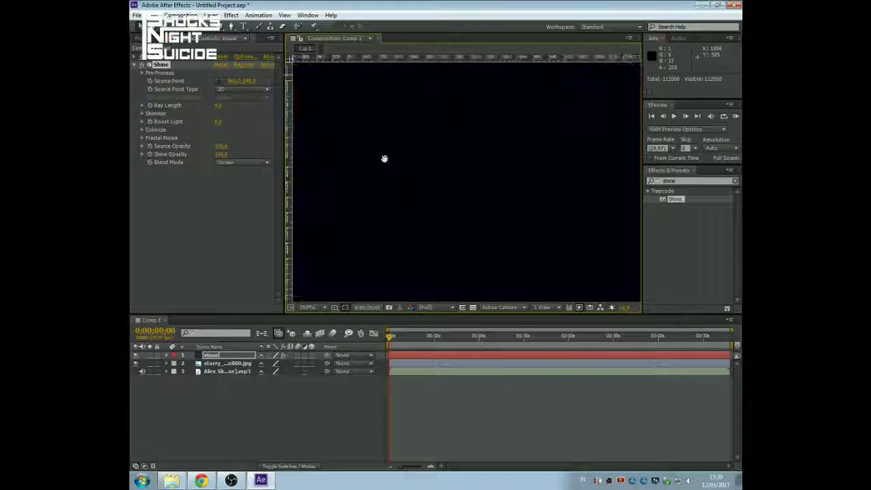
pyautogui.moveTo(286, 198); pyautogui.dragTo(416, 242)
pyautogui.scroll(-8, 419, 233)
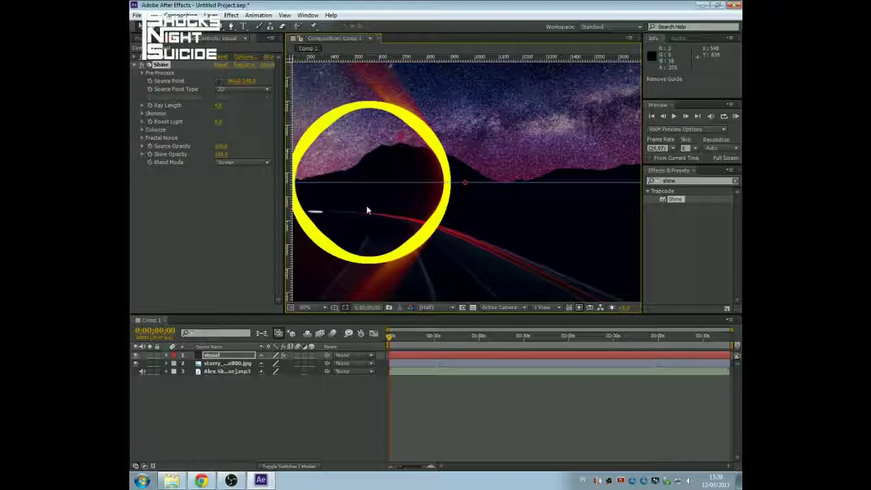
pyautogui.moveTo(290, 219); pyautogui.dragTo(417, 270)
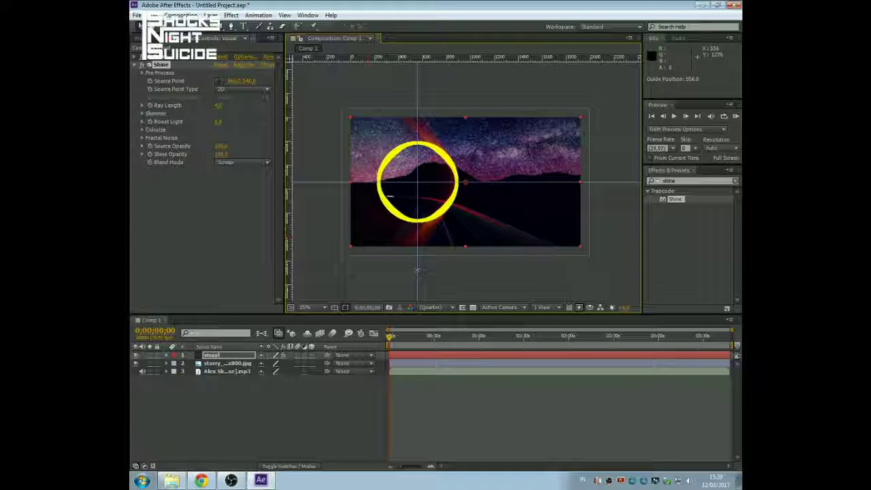
pyautogui.hotkey('shift', '/')
pyautogui.moveTo(395, 226); pyautogui.dragTo(393, 226)
# Move the Shine source point to the guide intersection at the ring's centre and set Ray Length to 0.4.
pyautogui.moveTo(467, 182); pyautogui.dragTo(394, 182)
pyautogui.click(218, 106)
pyautogui.write('1')
pyautogui.press('Tab')
pyautogui.click(219, 204)
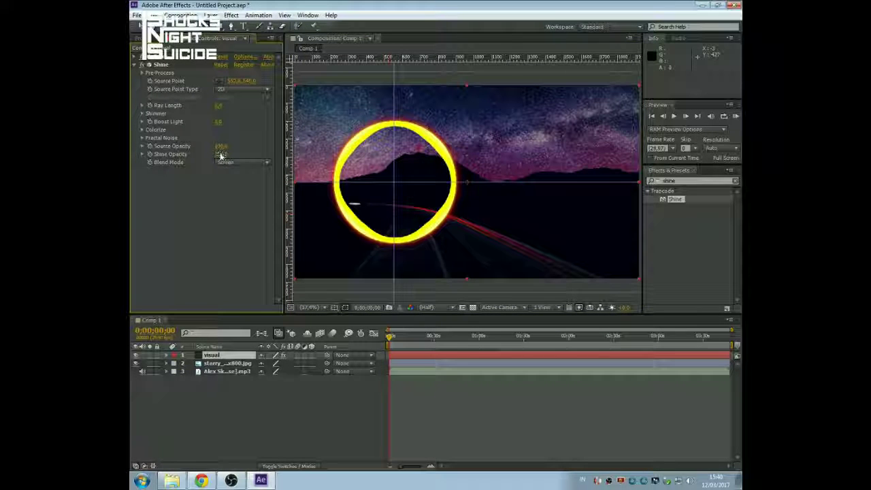
# Colorize Shine with One Color in yellow at 80 Shine Opacity, and preview the glow along the timeline.
pyautogui.click(142, 129)
pyautogui.click(219, 170)
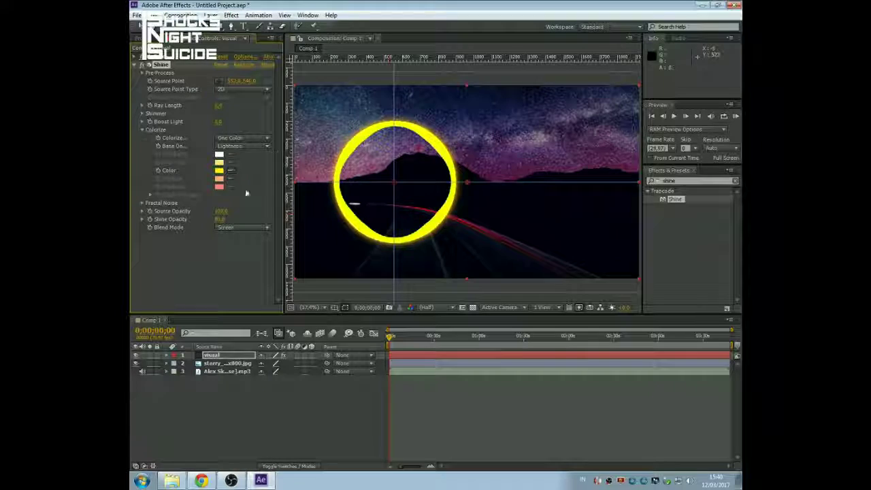
pyautogui.click(531, 181)
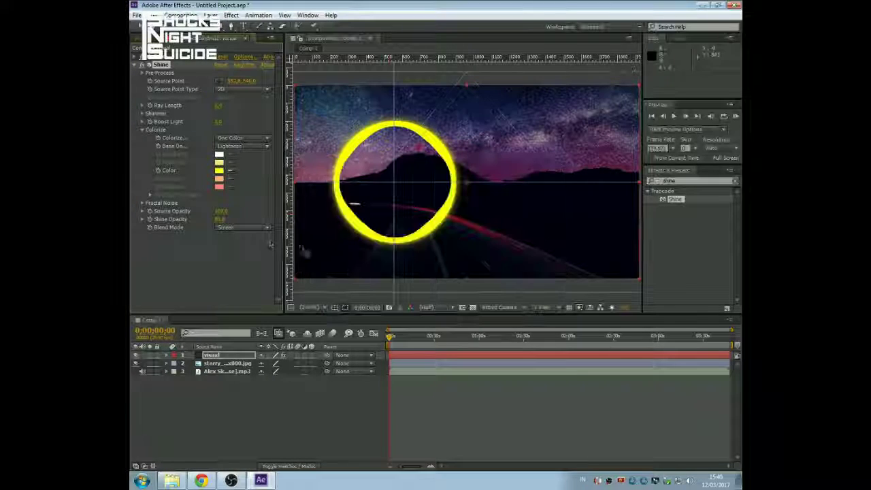
pyautogui.click(441, 336)
pyautogui.moveTo(441, 337); pyautogui.dragTo(523, 344)
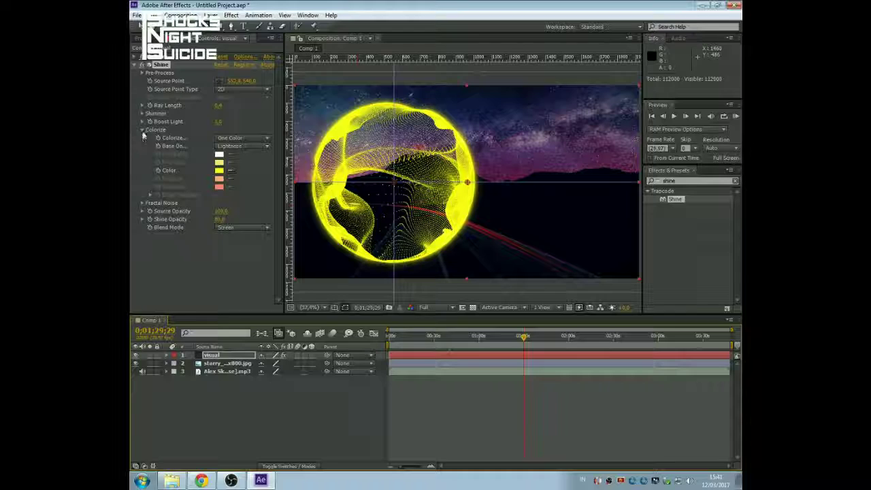
pyautogui.click(134, 64)
# Apply the Stylize Glow effect to the visual layer and remove the guides from the composition.
pyautogui.click(326, 397)
pyautogui.moveTo(525, 338); pyautogui.dragTo(635, 338)
pyautogui.write('glow')
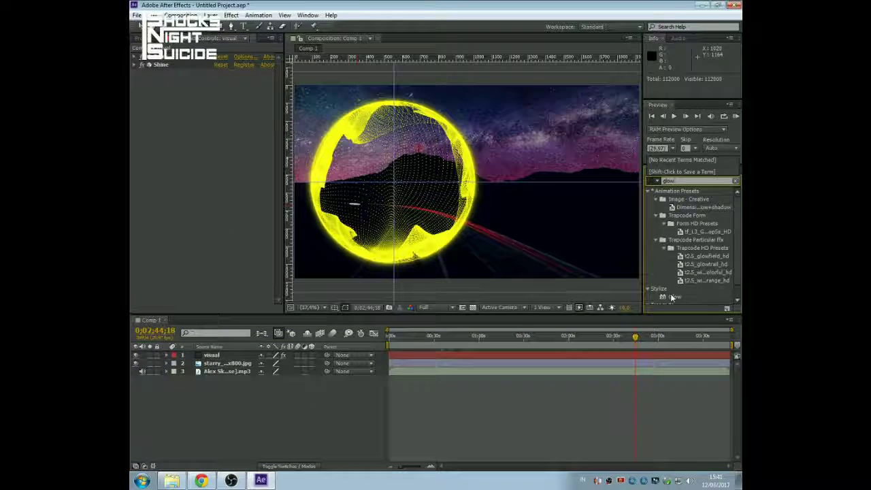
pyautogui.moveTo(673, 297); pyautogui.dragTo(391, 237)
pyautogui.moveTo(507, 181); pyautogui.dragTo(426, 5)
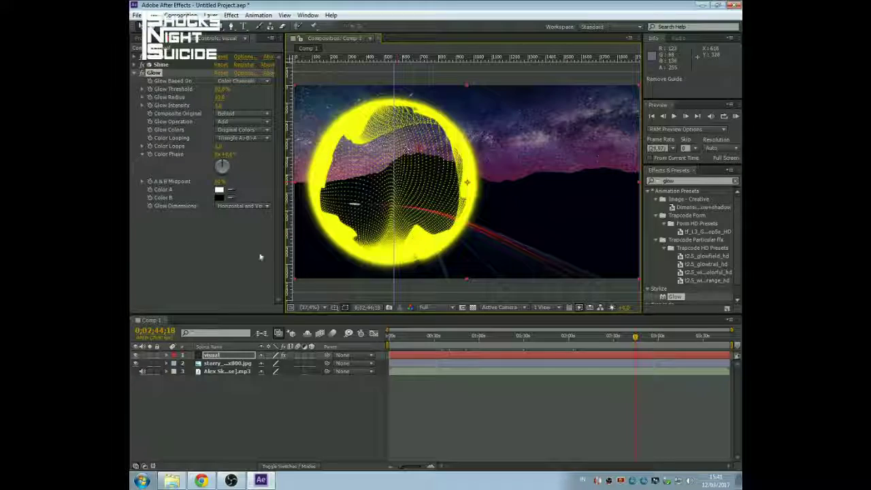
# Try Glow with Glow Radius 1 and Glow Operation None, and delete the Glow effect.
pyautogui.press('Home')
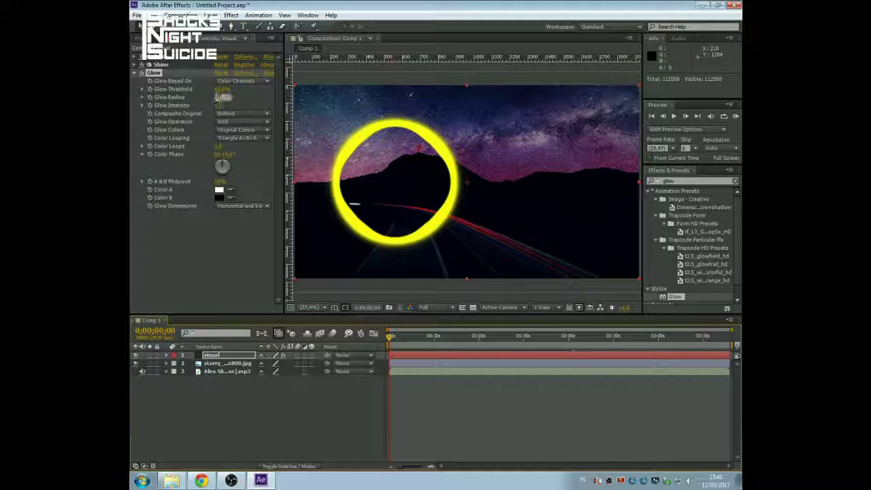
pyautogui.click(235, 121)
pyautogui.click(230, 124)
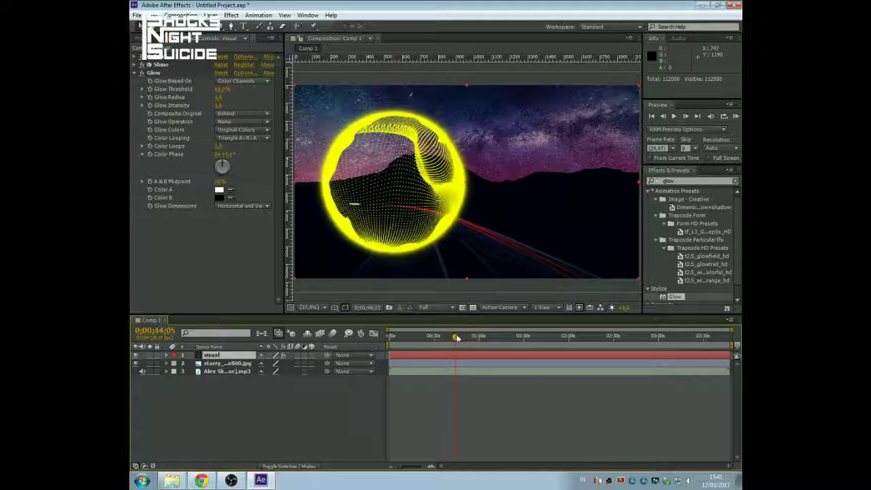
pyautogui.click(142, 77)
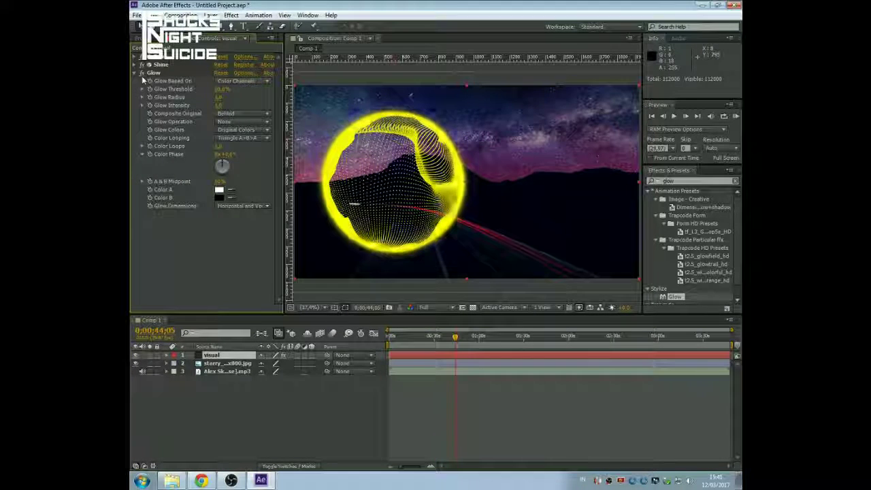
pyautogui.press('Delete')
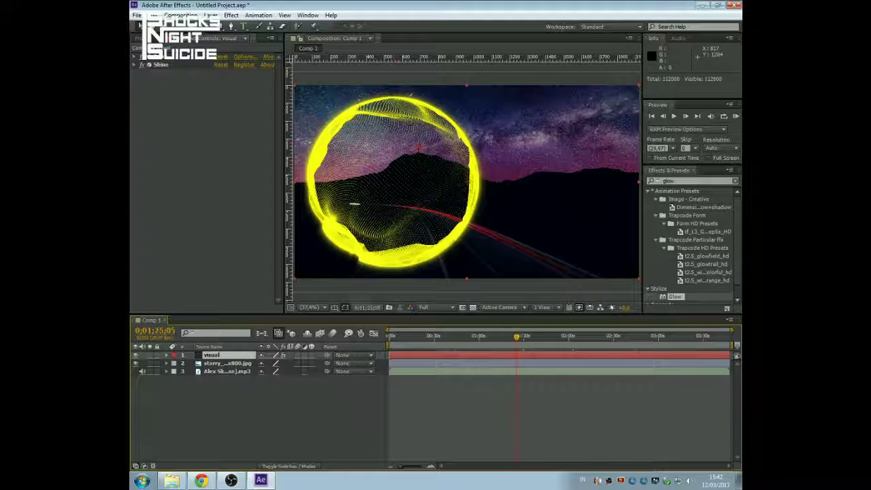
# Set F Scale in Form's Fractal Field to 15.
pyautogui.click(134, 57)
pyautogui.click(142, 81)
pyautogui.click(142, 154)
pyautogui.click(142, 153)
pyautogui.click(143, 139)
pyautogui.click(142, 139)
pyautogui.click(142, 130)
pyautogui.scroll(-2, 231, 234)
pyautogui.click(220, 241)
pyautogui.write('15')
pyautogui.press('Return')
# Try an F Scale of 6 in the Fractal Field and preview the ring at several times.
pyautogui.click(219, 241)
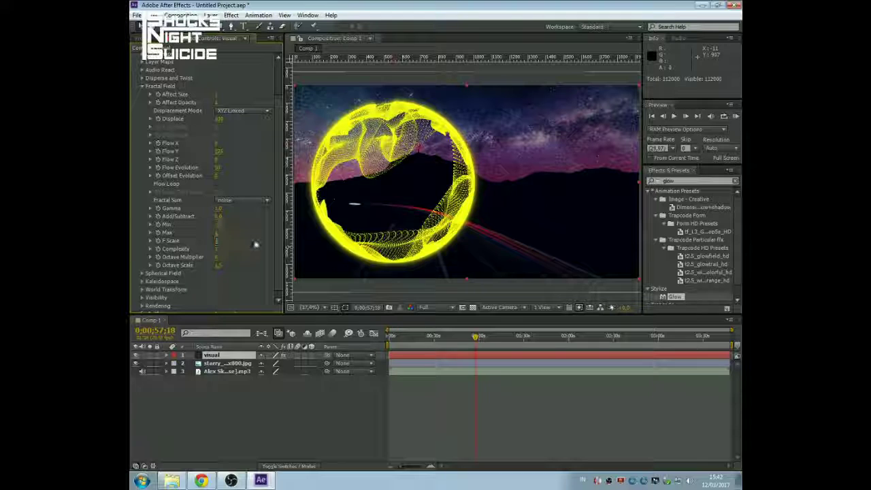
pyautogui.click(502, 335)
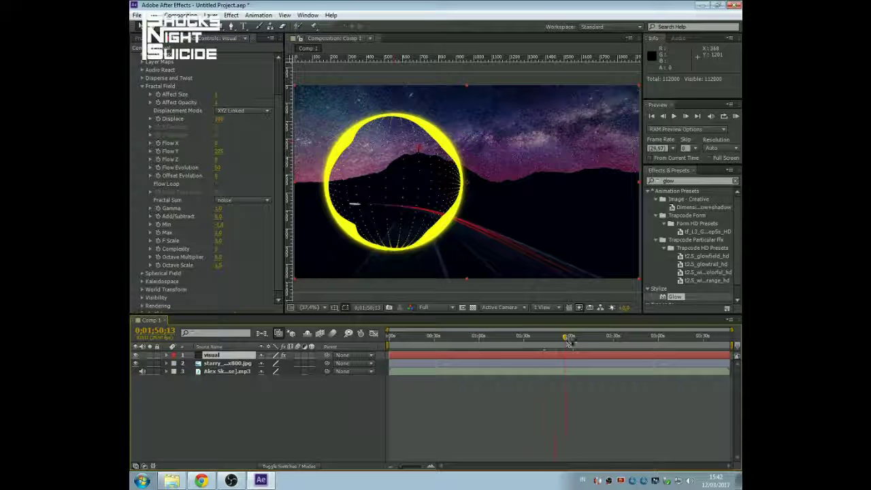
pyautogui.write('60')
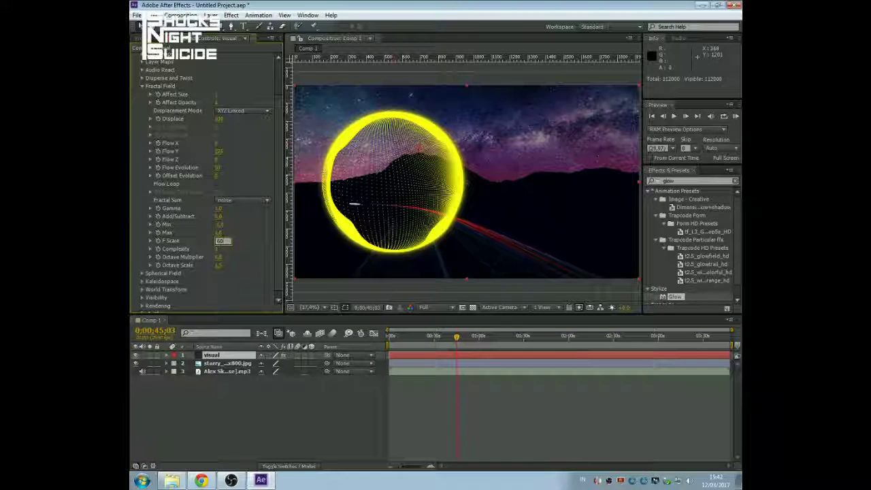
pyautogui.press('Return')
pyautogui.click(467, 336)
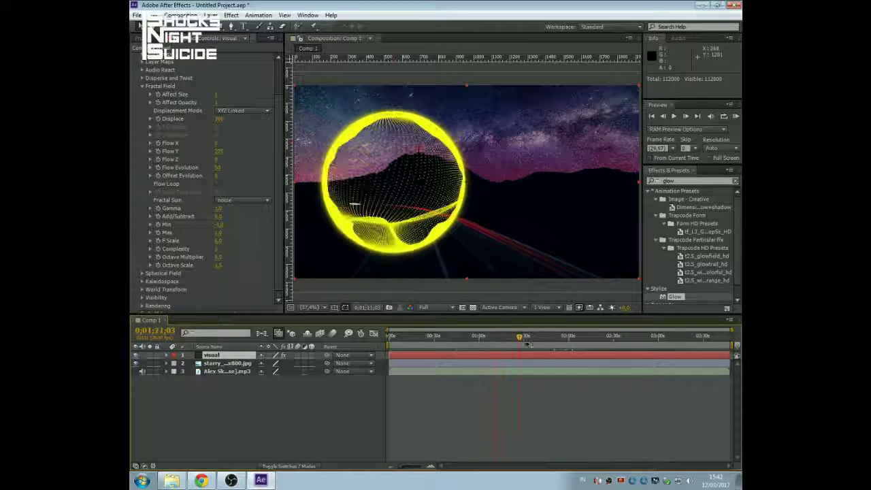
pyautogui.click(487, 337)
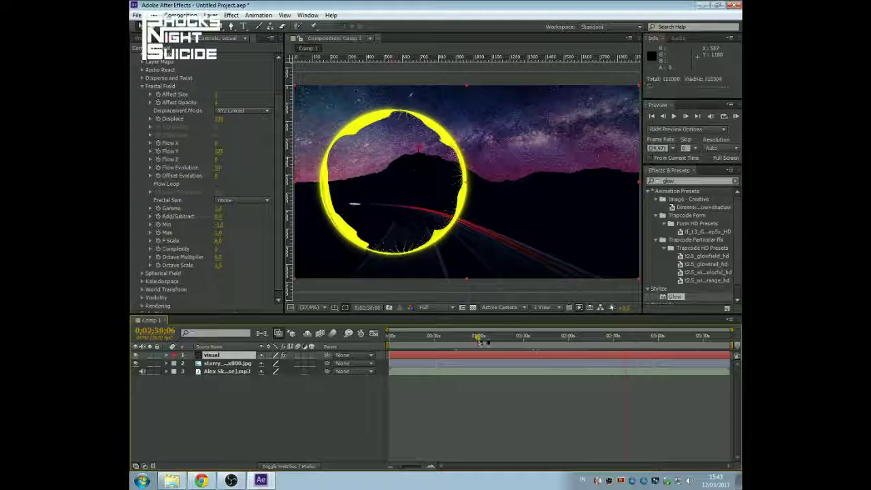
# Set the Fractal Field's F Scale to 8.
pyautogui.click(219, 241)
pyautogui.write('8')
pyautogui.press('Return')
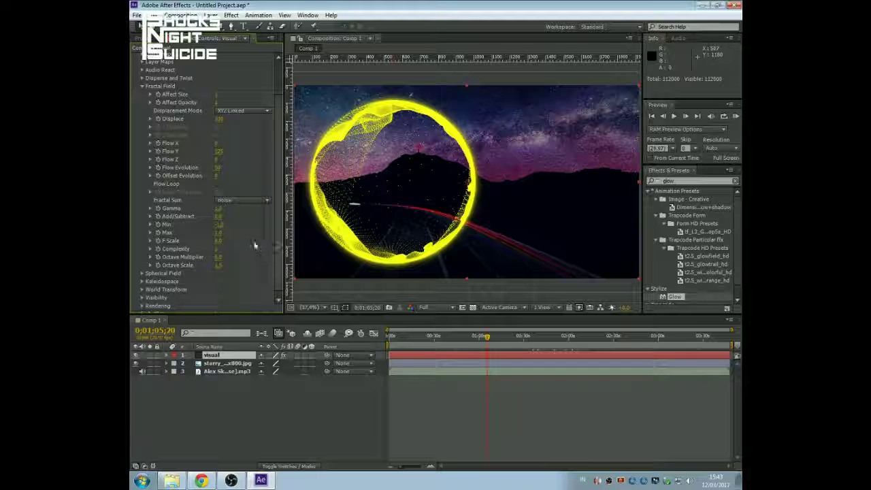
# Check the ring's shape with the current F Scale at several times in the composition.
pyautogui.press('Return')
pyautogui.press('Return')
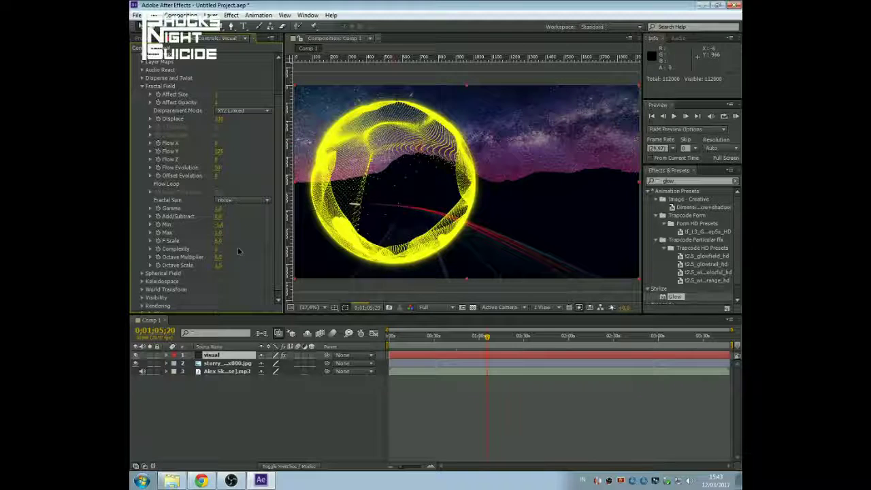
pyautogui.click(533, 337)
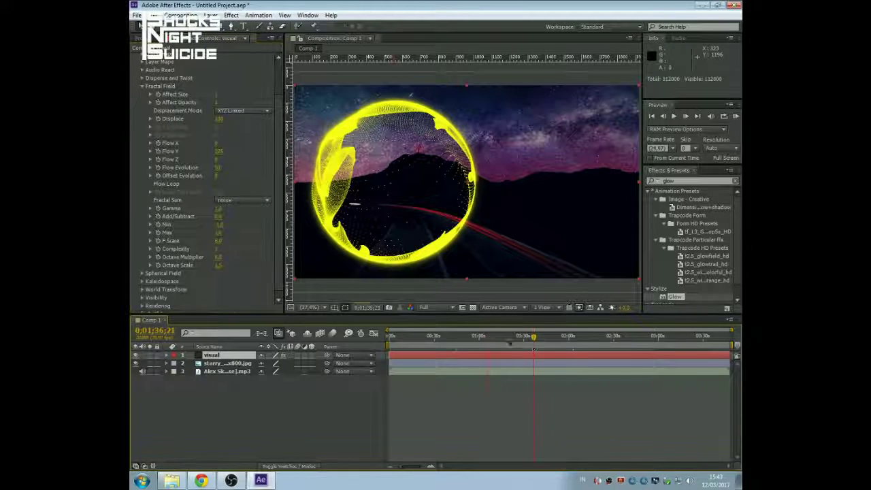
pyautogui.click(426, 336)
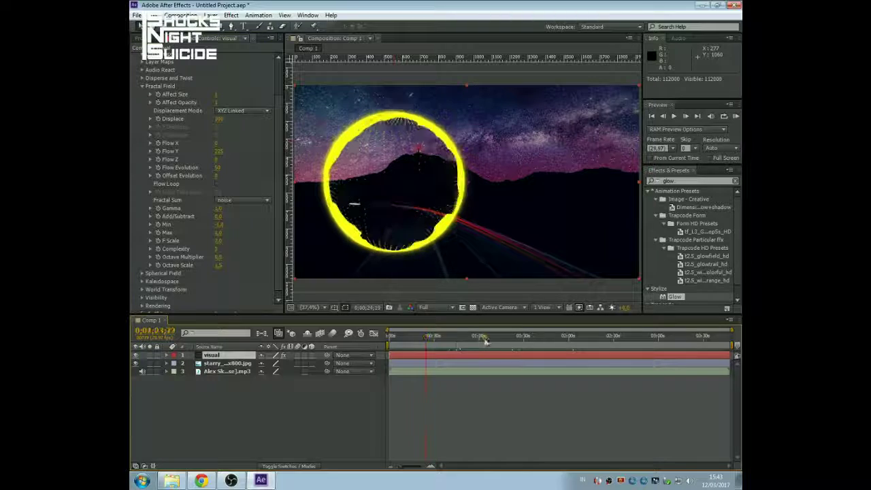
# Map Reactor 3 in Form's Audio React to Displace Z with a Strength of 10.
pyautogui.scroll(1, 180, 187)
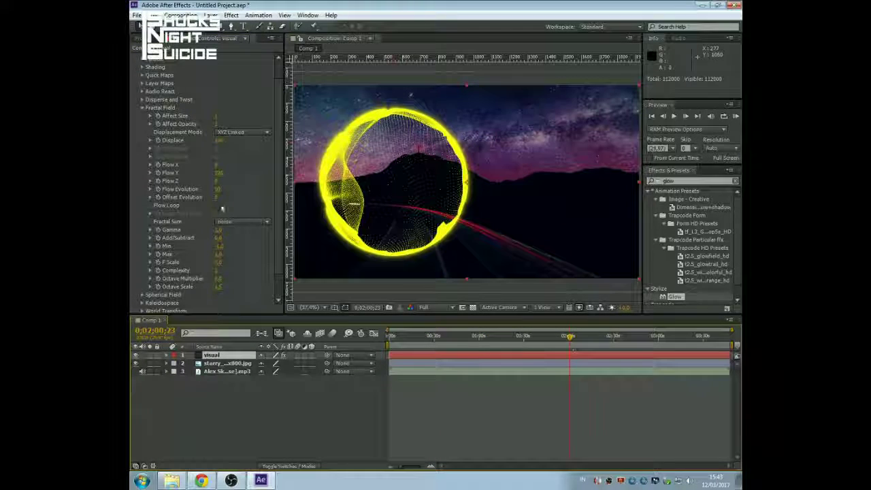
pyautogui.click(142, 107)
pyautogui.click(142, 113)
pyautogui.click(150, 146)
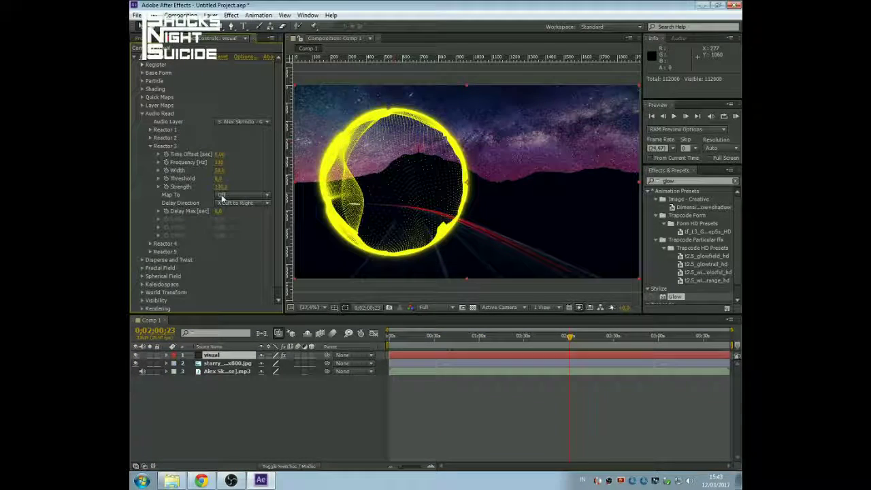
pyautogui.click(225, 195)
pyautogui.click(227, 194)
pyautogui.click(230, 195)
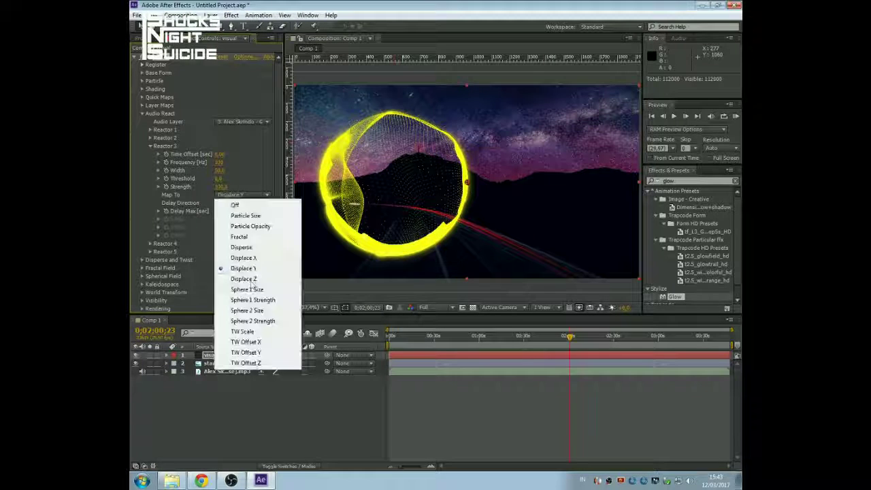
pyautogui.click(252, 288)
pyautogui.click(254, 175)
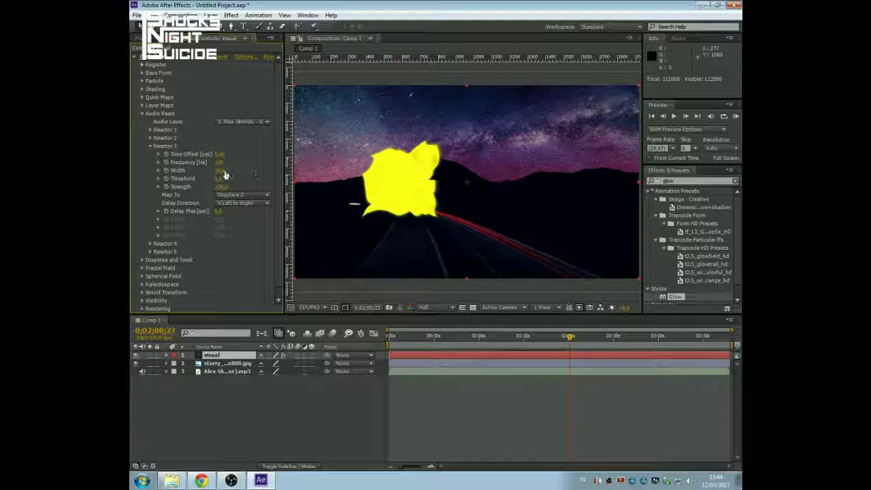
pyautogui.click(234, 194)
pyautogui.click(289, 278)
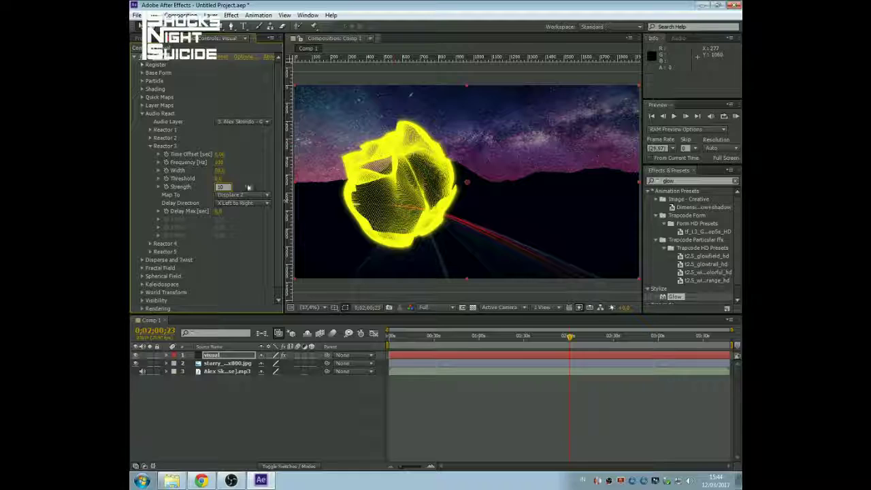
# Check the ring at different times and play a RAM preview of the audio reaction.
pyautogui.click(521, 335)
pyautogui.moveTo(476, 341); pyautogui.dragTo(411, 337)
pyautogui.click(735, 116)
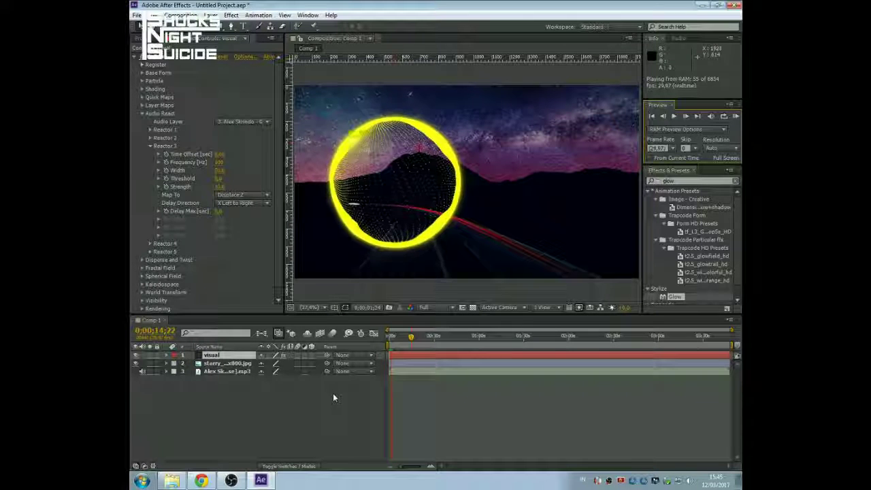
pyautogui.press('space')
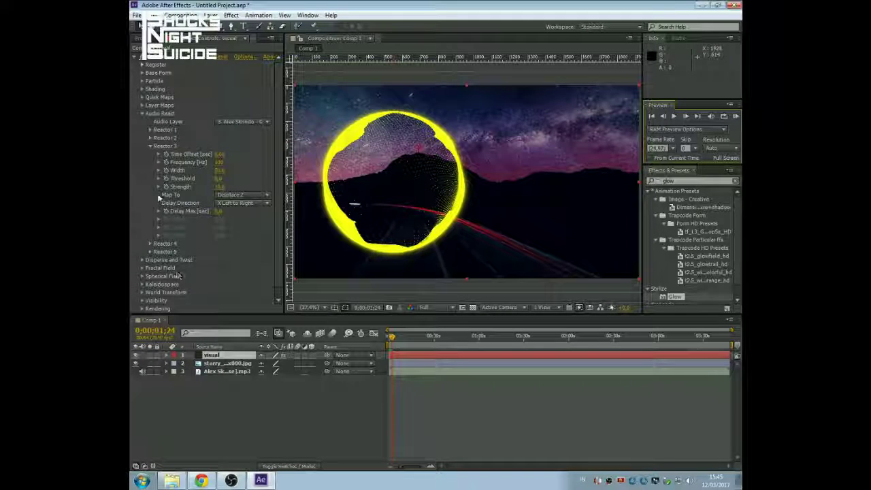
# Adjust Form's particle Size to 4, comparing the ring at several times.
pyautogui.click(143, 114)
pyautogui.click(142, 81)
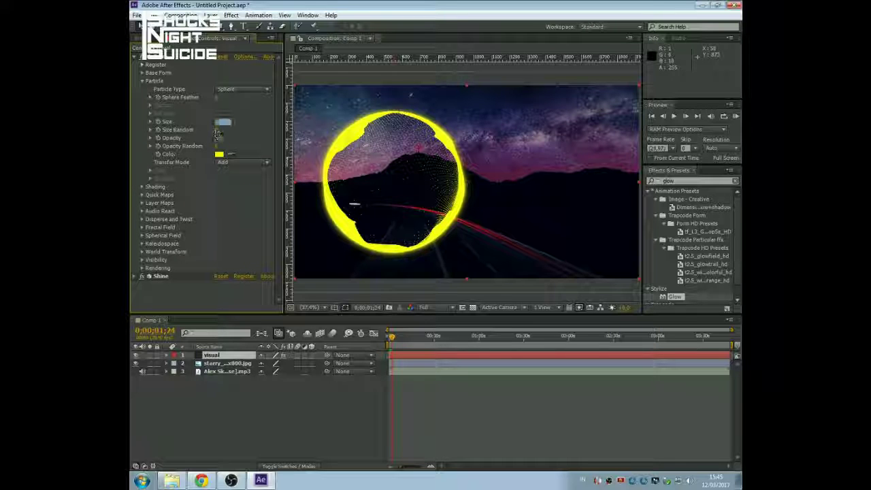
pyautogui.moveTo(412, 337); pyautogui.dragTo(539, 345)
pyautogui.click(216, 122)
pyautogui.click(253, 127)
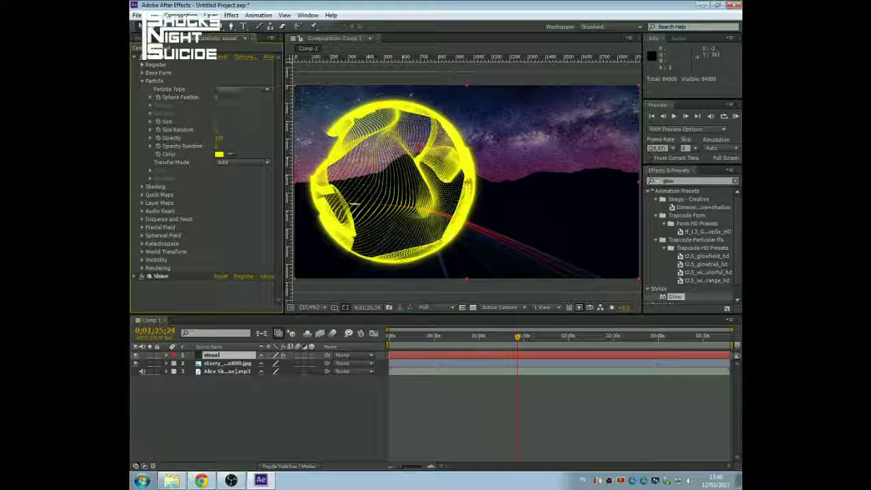
pyautogui.moveTo(516, 335); pyautogui.dragTo(591, 338)
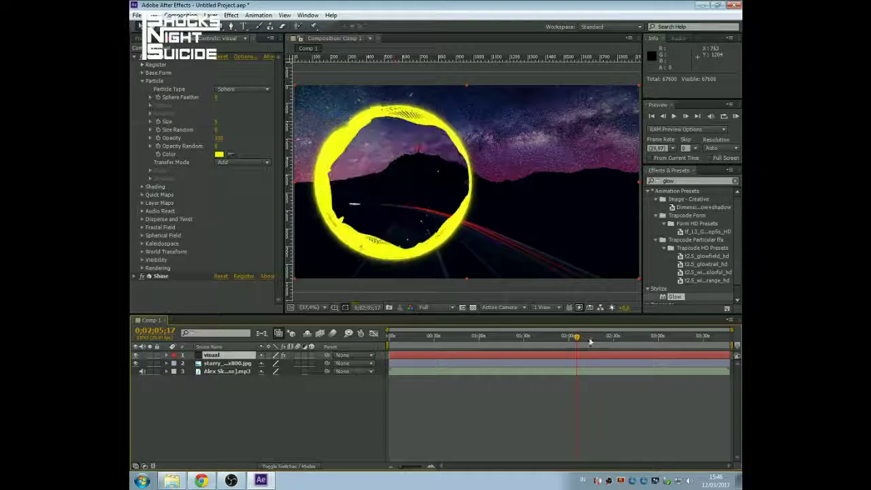
pyautogui.click(400, 340)
pyautogui.click(216, 121)
pyautogui.write('4')
pyautogui.click(238, 125)
pyautogui.moveTo(417, 336); pyautogui.dragTo(469, 345)
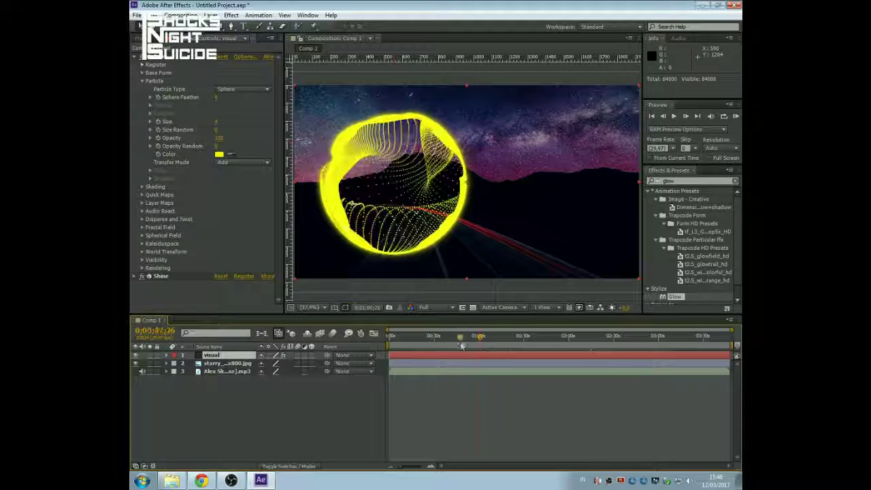
pyautogui.click(443, 344)
# Try a particle Size of 5 and compare the ring at several other times.
pyautogui.click(216, 122)
pyautogui.write('5')
pyautogui.click(239, 124)
pyautogui.moveTo(495, 337); pyautogui.dragTo(561, 346)
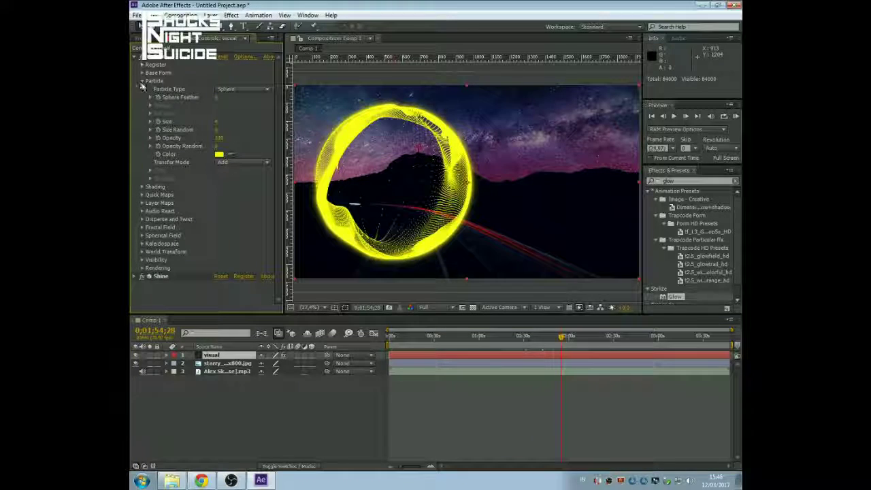
pyautogui.click(416, 336)
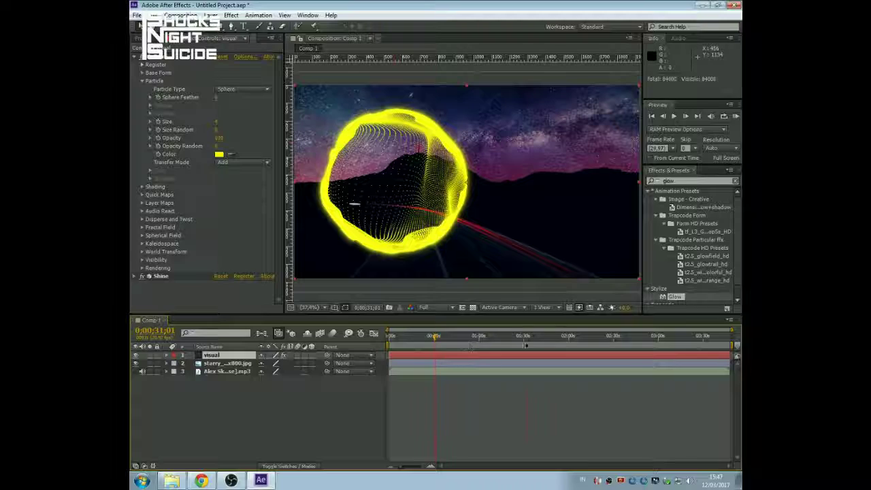
pyautogui.moveTo(526, 345); pyautogui.dragTo(460, 344)
pyautogui.click(595, 340)
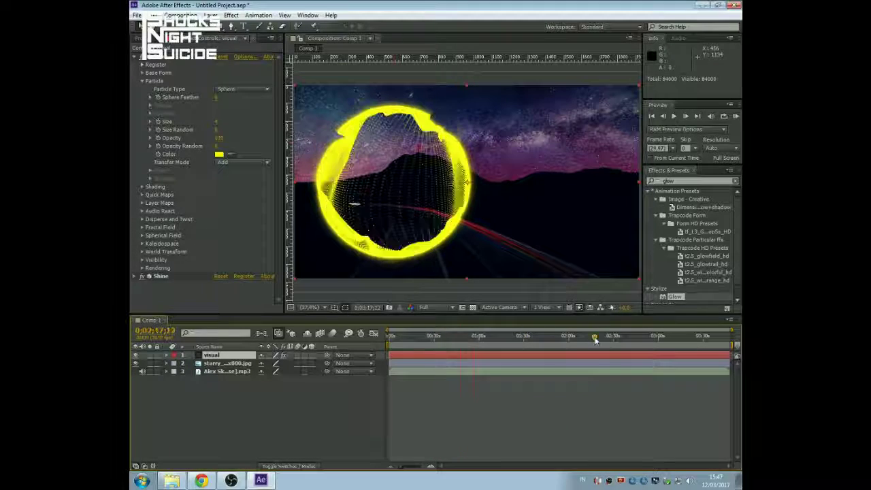
# Import the LogoBackground.png logo into the project and place it in Comp 1 beneath the visual layer.
pyautogui.click(134, 57)
pyautogui.click(136, 40)
pyautogui.rightClick(189, 184)
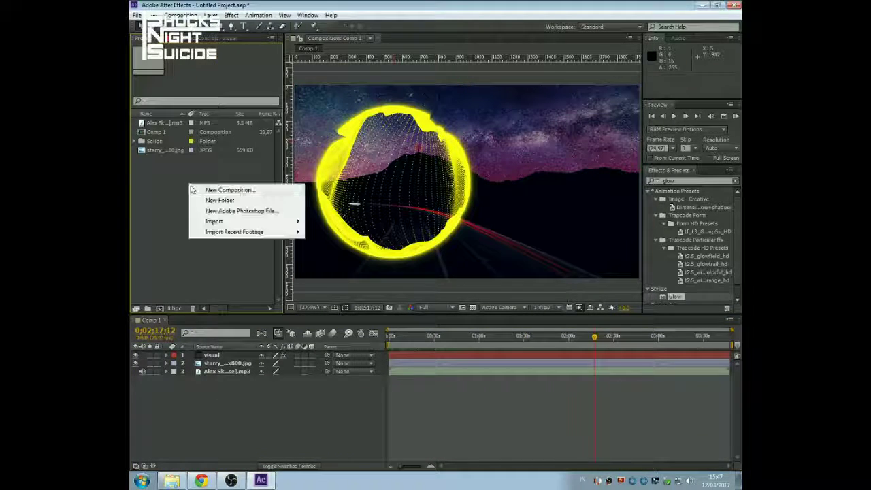
pyautogui.click(172, 480)
pyautogui.click(299, 283)
pyautogui.doubleClick(412, 204)
pyautogui.doubleClick(425, 174)
pyautogui.moveTo(164, 144); pyautogui.dragTo(234, 363)
# Move the logo to the right of the ring and undo the extra move.
pyautogui.moveTo(463, 187); pyautogui.dragTo(546, 187)
pyautogui.moveTo(467, 247); pyautogui.dragTo(469, 235)
pyautogui.hotkey('ctrl', 'z')
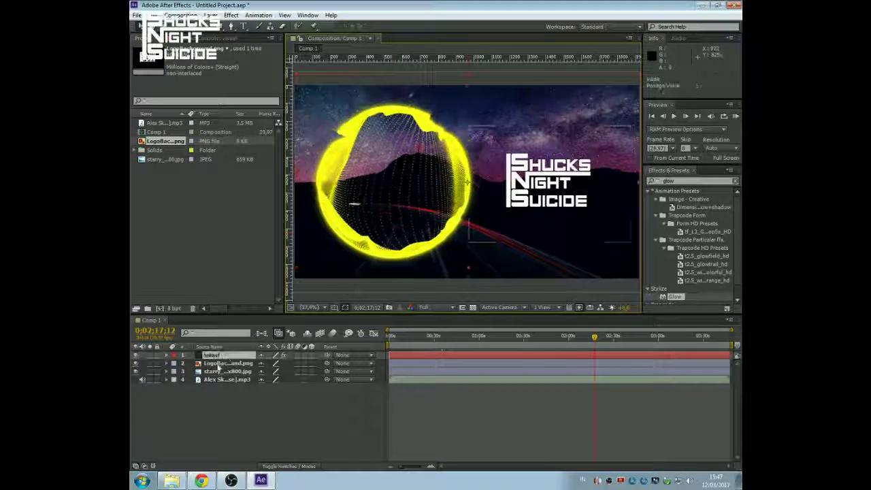
# Stretch the logo horizontally at the first frame and undo the accidental change to the visual layer.
pyautogui.click(218, 363)
pyautogui.moveTo(469, 127); pyautogui.dragTo(499, 195)
pyautogui.press('Home')
pyautogui.moveTo(426, 224); pyautogui.dragTo(427, 230)
pyautogui.moveTo(424, 188); pyautogui.dragTo(402, 185)
pyautogui.hotkey('ctrl', 'z')
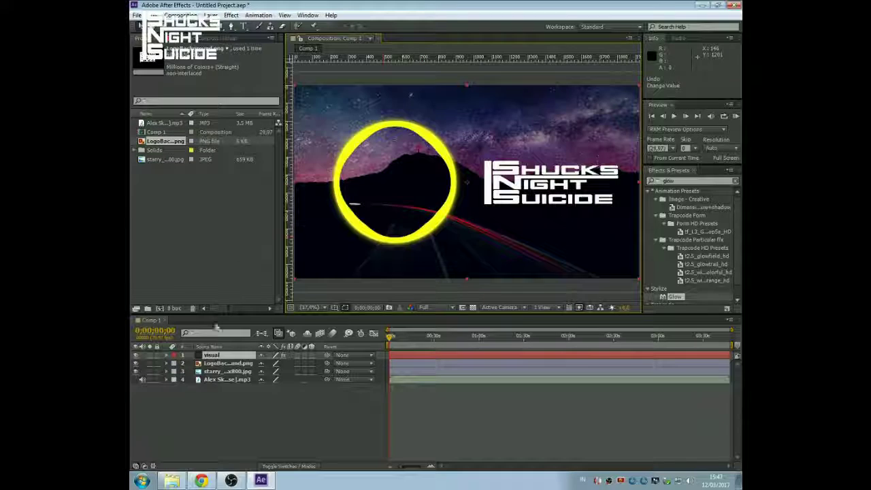
# Widen and heighten the logo toward the ring and move it to about 1438, 623.
pyautogui.moveTo(425, 185); pyautogui.dragTo(404, 186)
pyautogui.moveTo(404, 234); pyautogui.dragTo(397, 245)
pyautogui.moveTo(518, 183); pyautogui.dragTo(515, 204)
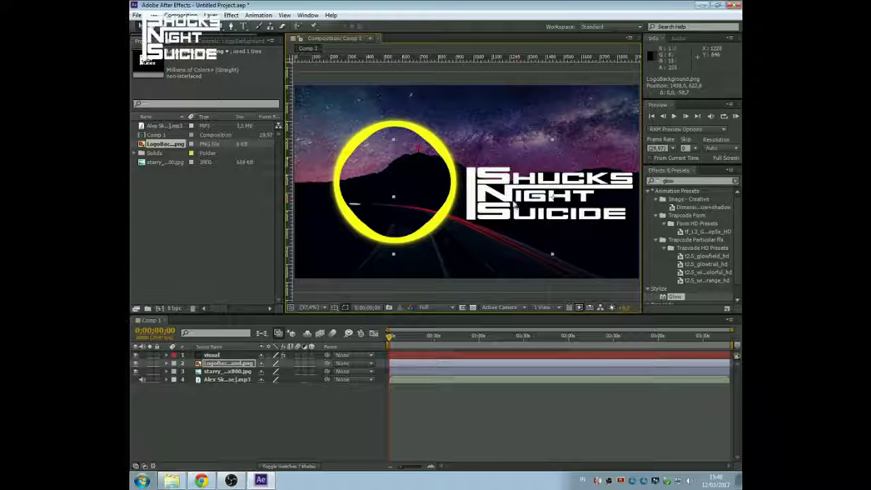
# Check the spacing between the logo and the ring at several times.
pyautogui.click(291, 388)
pyautogui.click(444, 335)
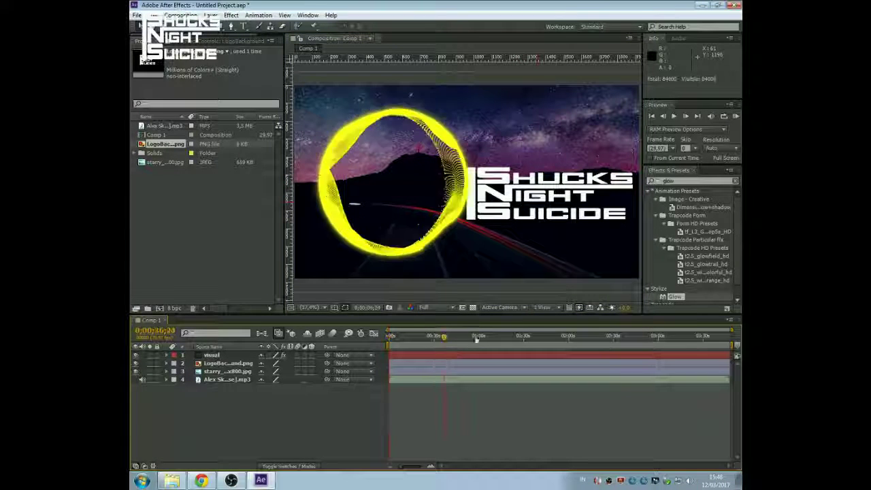
pyautogui.click(513, 336)
pyautogui.click(634, 337)
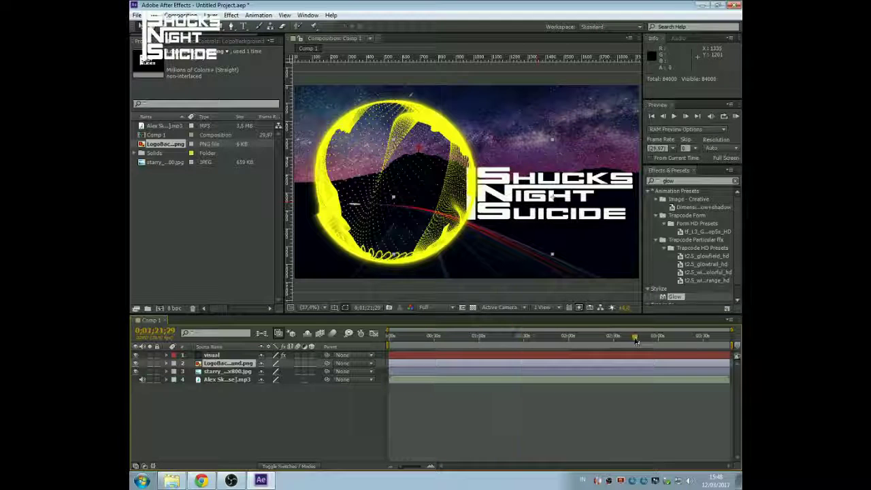
pyautogui.click(440, 336)
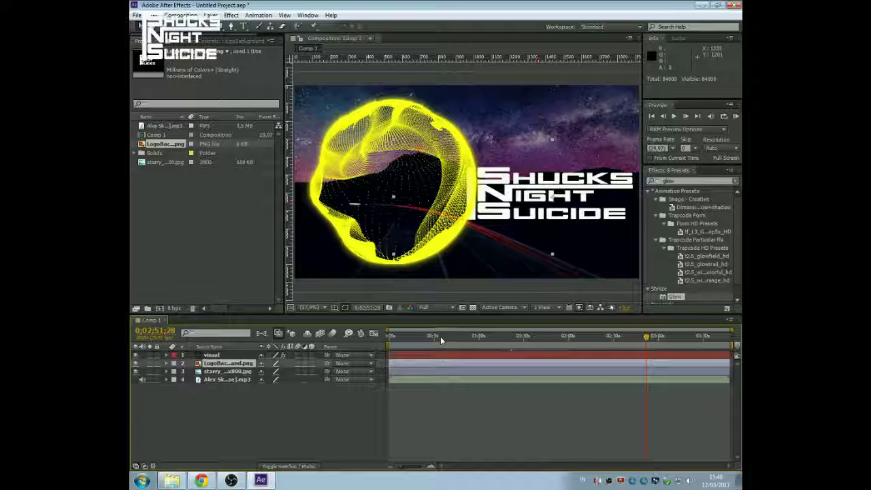
# Flatten the logo slightly at the first frame and reposition it to about 1427, 591.
pyautogui.click(389, 336)
pyautogui.moveTo(393, 172); pyautogui.dragTo(392, 164)
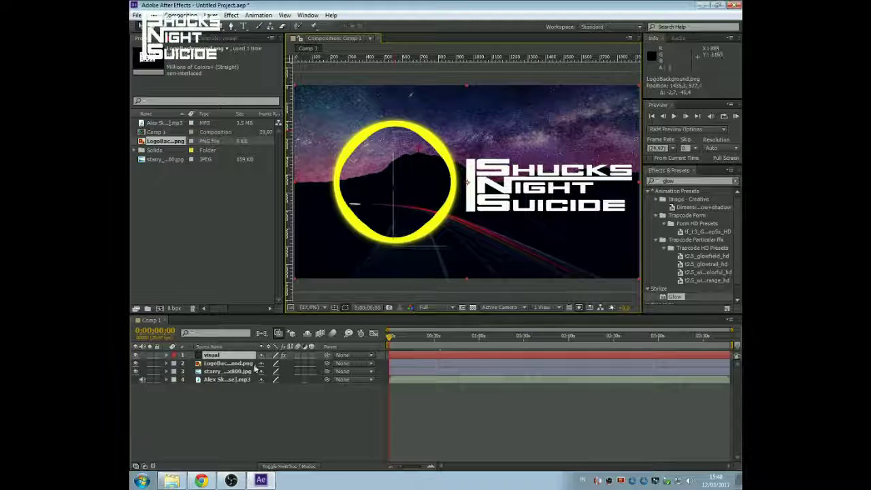
pyautogui.moveTo(394, 132); pyautogui.dragTo(394, 140)
pyautogui.moveTo(541, 203); pyautogui.dragTo(545, 194)
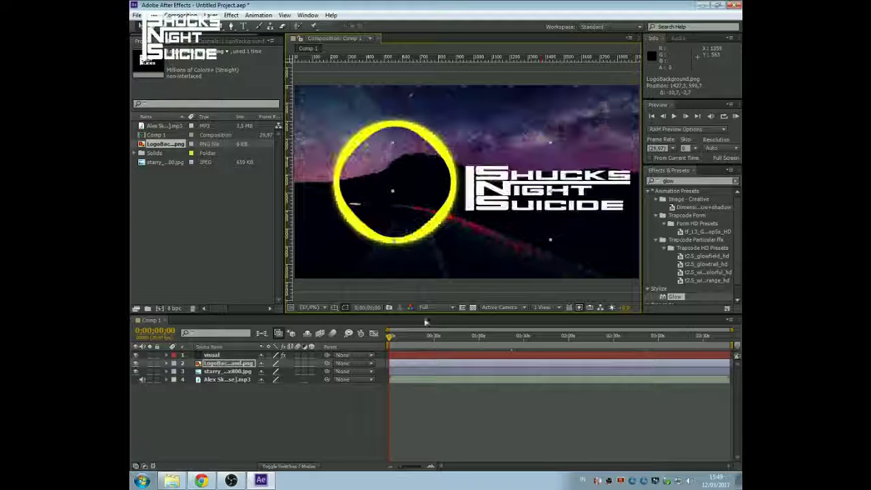
# Try another preview resolution for the composition and return it to Full.
pyautogui.click(424, 307)
pyautogui.click(428, 321)
pyautogui.click(452, 307)
pyautogui.click(416, 329)
# Try narrowing the logo and centring it inside the ring, check it over time, and undo these changes.
pyautogui.moveTo(393, 241); pyautogui.dragTo(477, 248)
pyautogui.moveTo(537, 207); pyautogui.dragTo(387, 203)
pyautogui.click(467, 336)
pyautogui.moveTo(491, 345); pyautogui.dragTo(389, 337)
pyautogui.hotkey('ctrl', 'z')
pyautogui.hotkey('ctrl', 'z')
pyautogui.hotkey('ctrl', 'z')
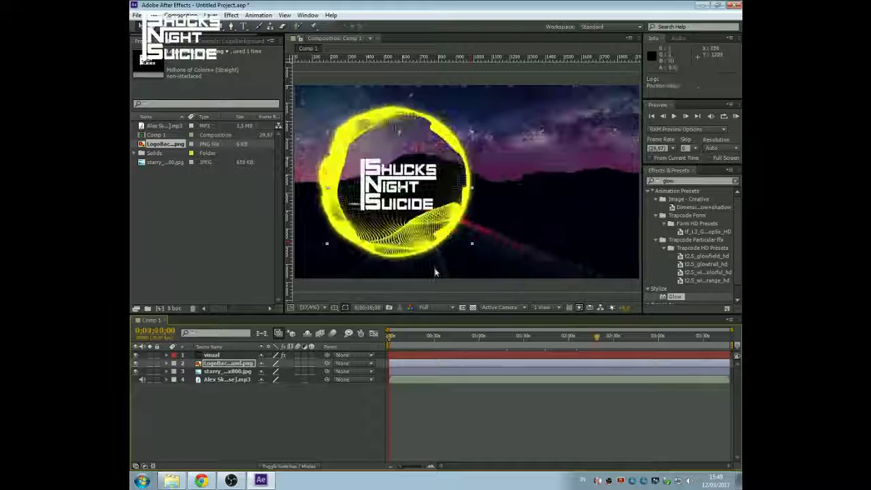
pyautogui.click(448, 408)
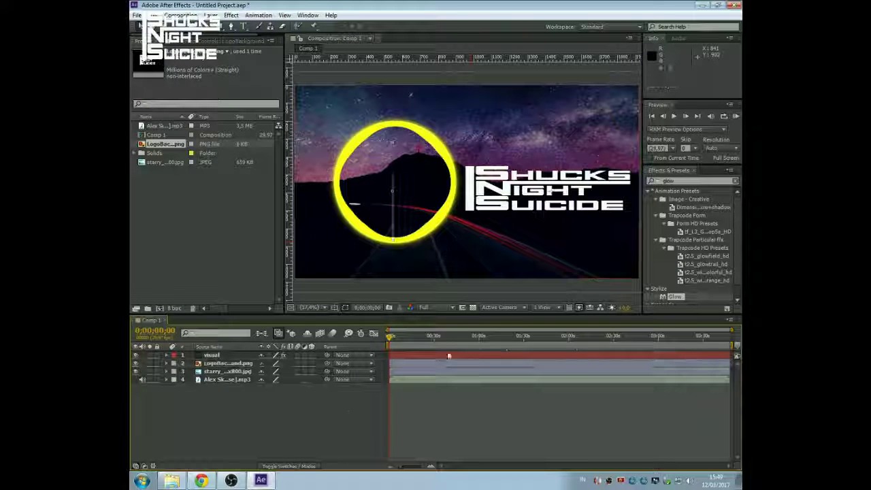
# Scale the logo layer to about 172% wide and 91% high.
pyautogui.click(234, 364)
pyautogui.moveTo(395, 240); pyautogui.dragTo(411, 245)
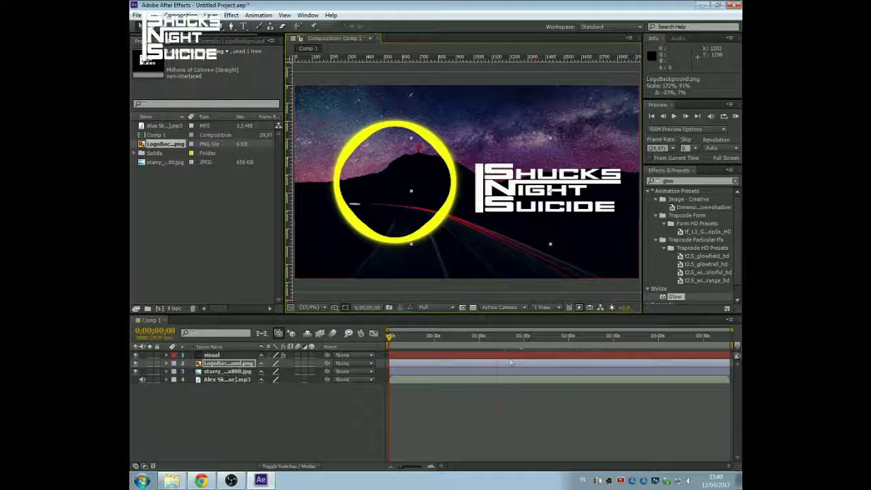
# Check the resized logo beside the pulsing ring at several times.
pyautogui.click(580, 335)
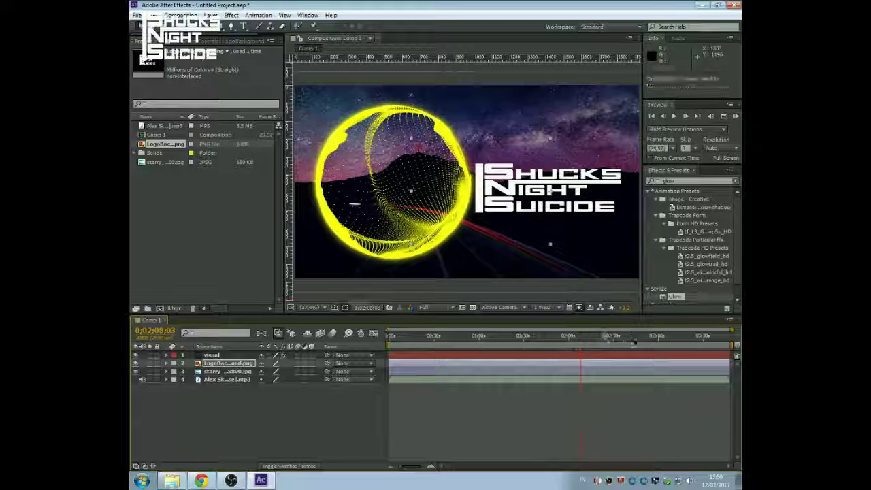
pyautogui.click(488, 336)
pyautogui.moveTo(449, 343); pyautogui.dragTo(666, 352)
# Try a new solid named "goyang goyang :D" with the default size and undo its creation.
pyautogui.click(214, 375)
pyautogui.rightClick(213, 394)
pyautogui.moveTo(329, 288)
pyautogui.click(370, 313)
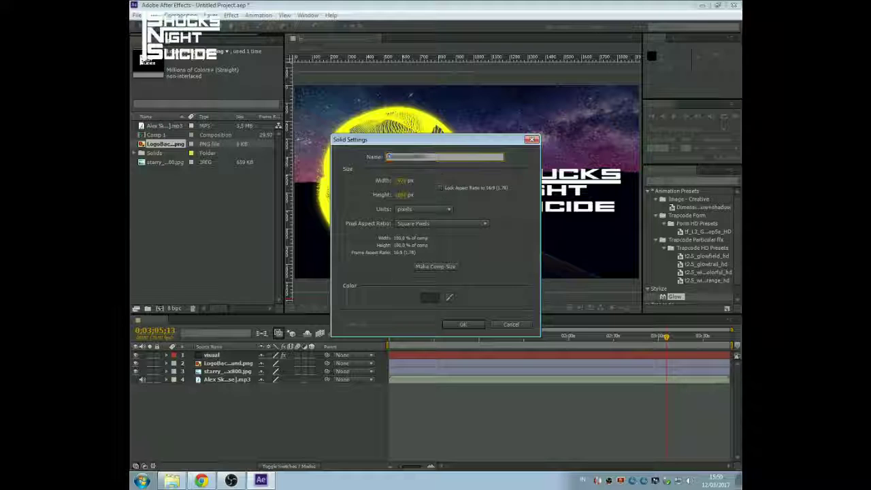
pyautogui.write('goyang')
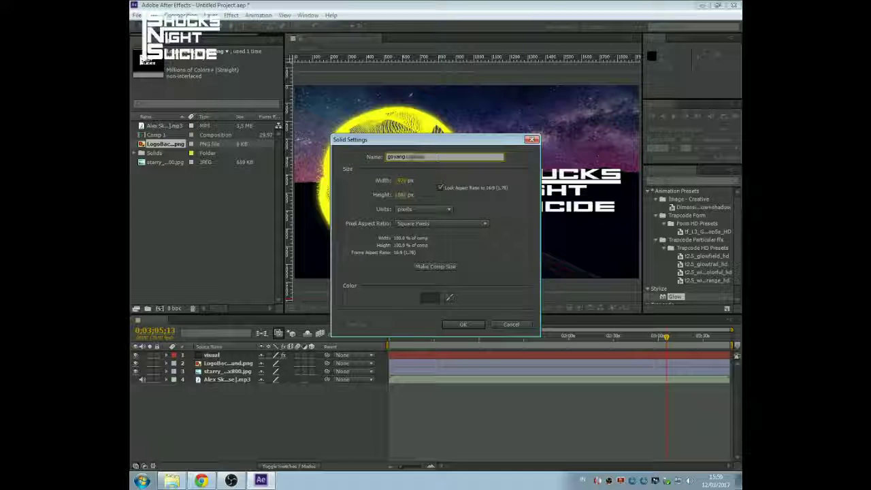
pyautogui.click(463, 325)
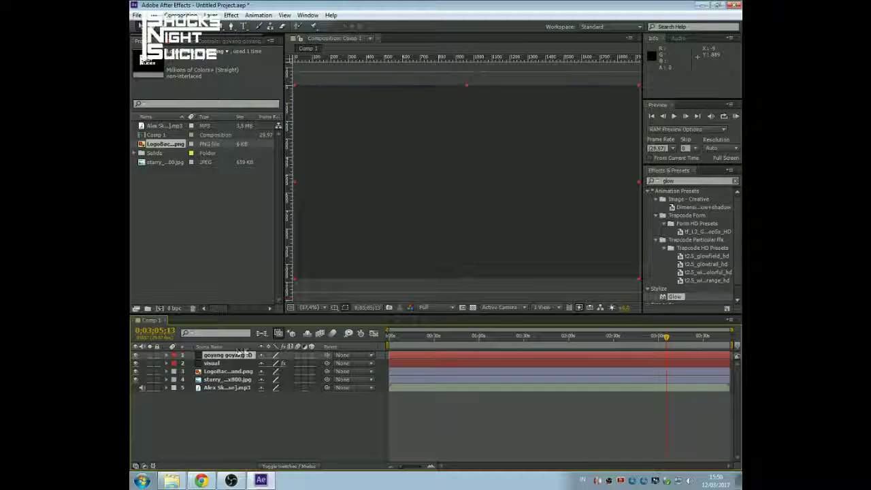
pyautogui.hotkey('ctrl', 'z')
# Add a new solid layer above the visual layer with its default name and settings.
pyautogui.rightClick(232, 406)
pyautogui.moveTo(342, 304)
pyautogui.click(393, 328)
pyautogui.click(461, 324)
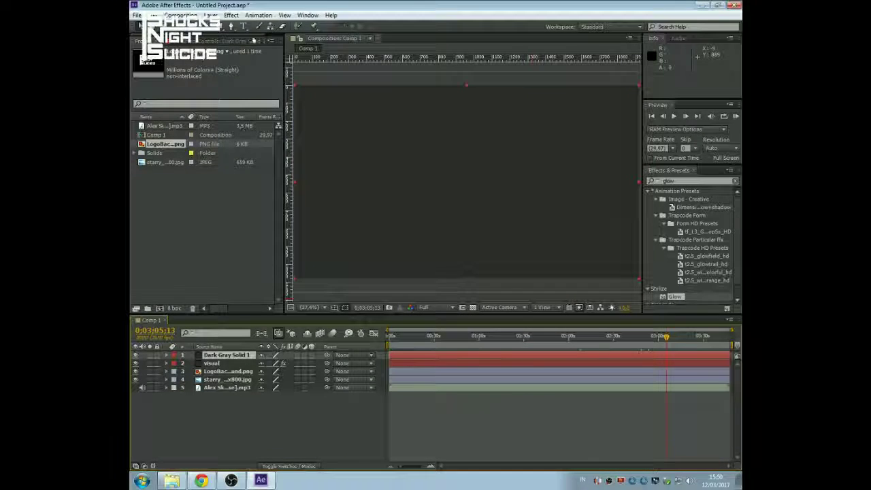
# Apply the Trapcode Particular effect to the new dark gray solid.
pyautogui.click(282, 16)
pyautogui.click(264, 436)
pyautogui.rightClick(236, 356)
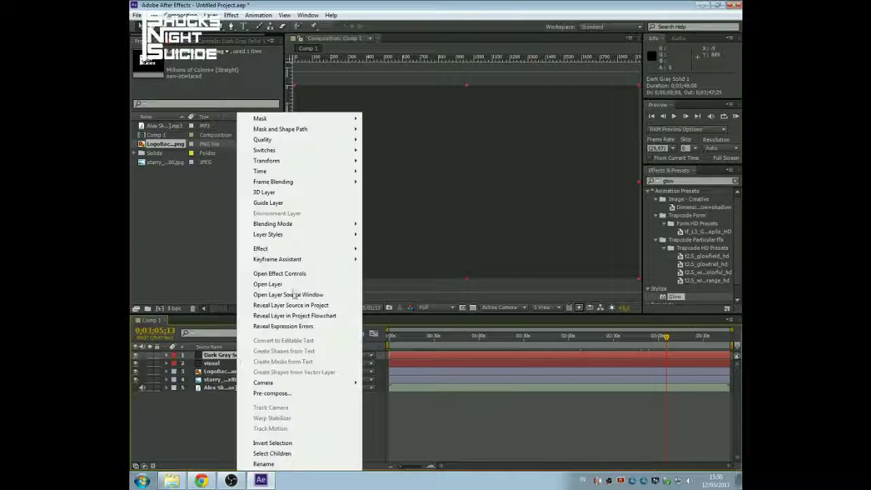
pyautogui.moveTo(259, 248)
pyautogui.moveTo(408, 473)
pyautogui.click(523, 440)
pyautogui.click(523, 440)
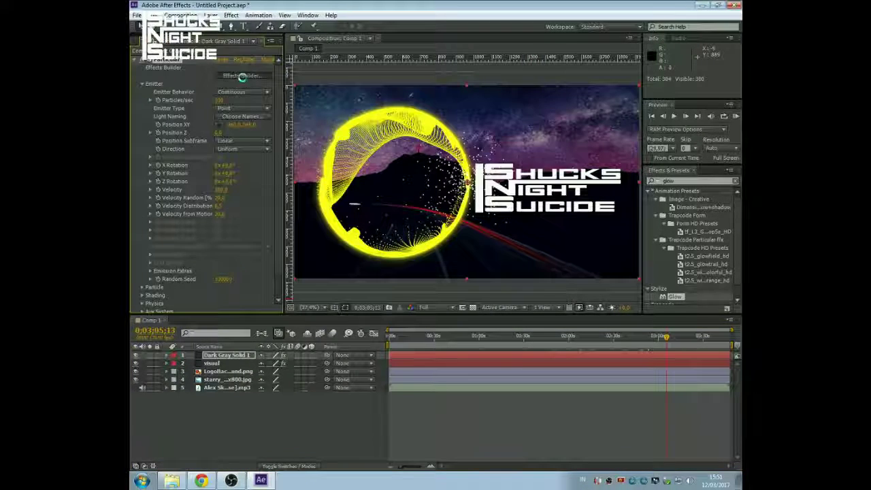
# Choose the Deep XYZ Box emitter type in Particular's Effects Builder and apply it to the solid.
pyautogui.click(243, 76)
pyautogui.click(694, 22)
pyautogui.click(489, 213)
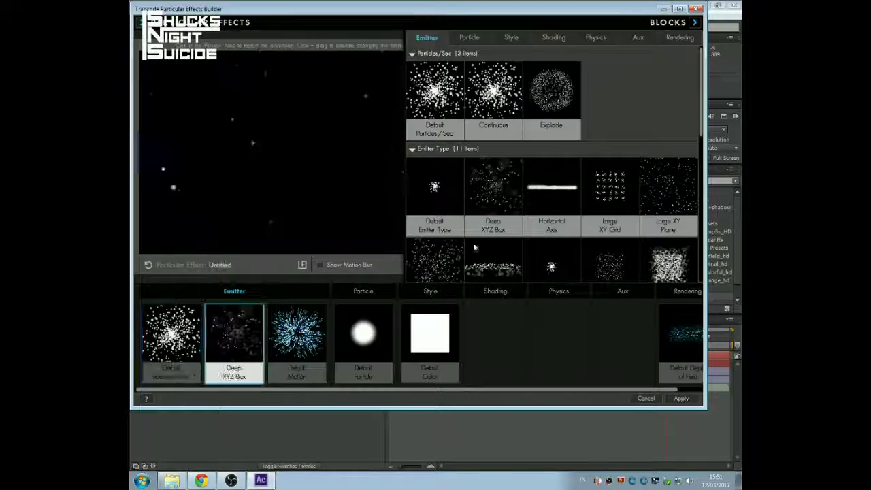
pyautogui.click(681, 398)
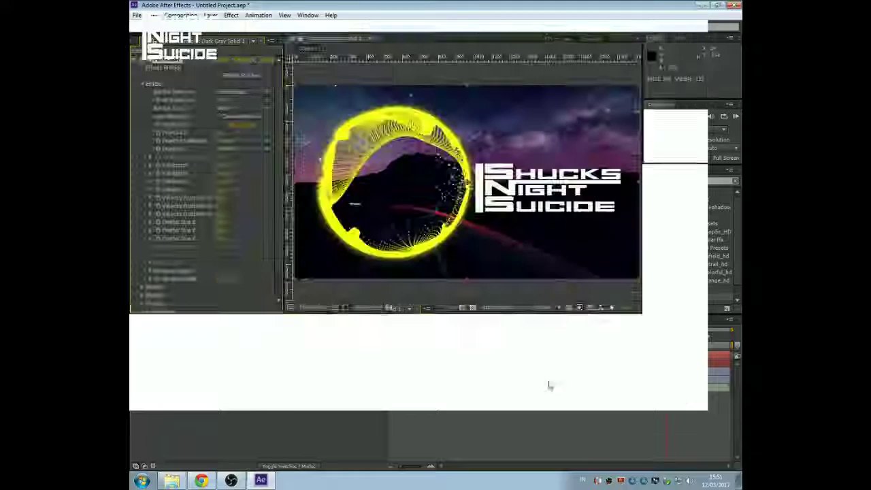
# Place the visual layer above the particle solid and hide the starry road image to inspect the particles at several times.
pyautogui.moveTo(224, 363); pyautogui.dragTo(225, 353)
pyautogui.click(135, 378)
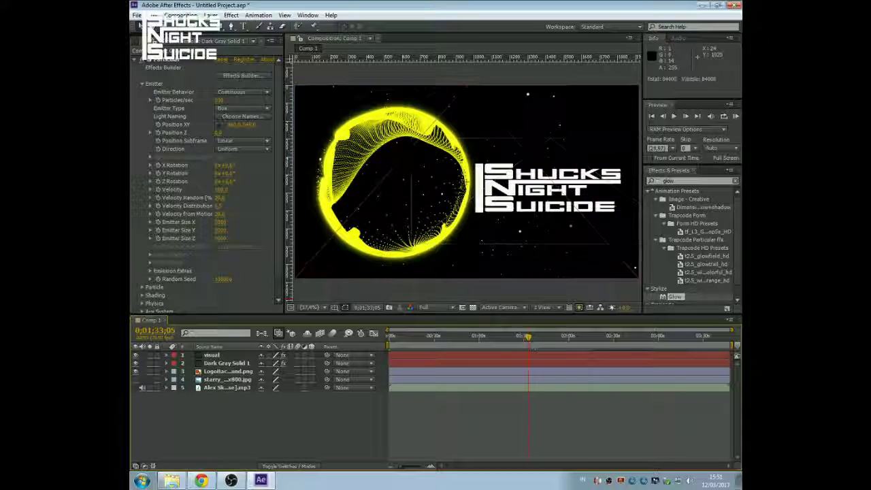
pyautogui.click(457, 336)
pyautogui.click(440, 338)
pyautogui.click(417, 339)
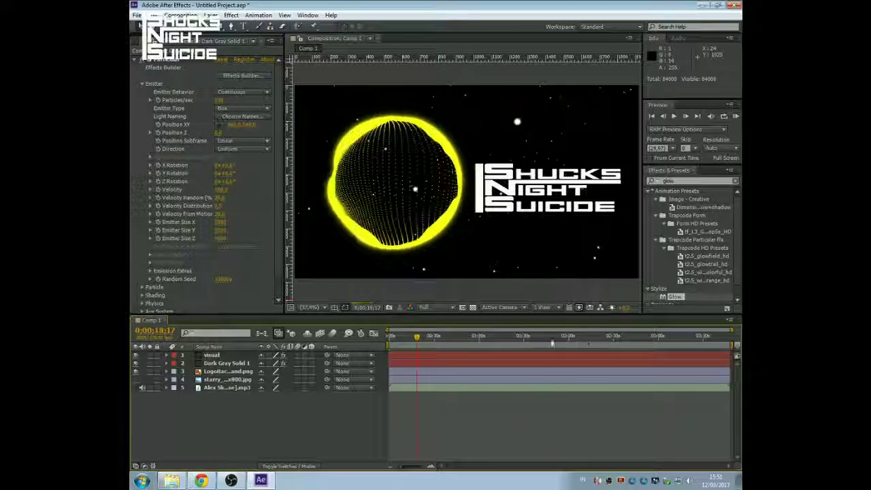
pyautogui.click(551, 339)
pyautogui.scroll(2, 413, 180)
pyautogui.moveTo(369, 134); pyautogui.dragTo(413, 152)
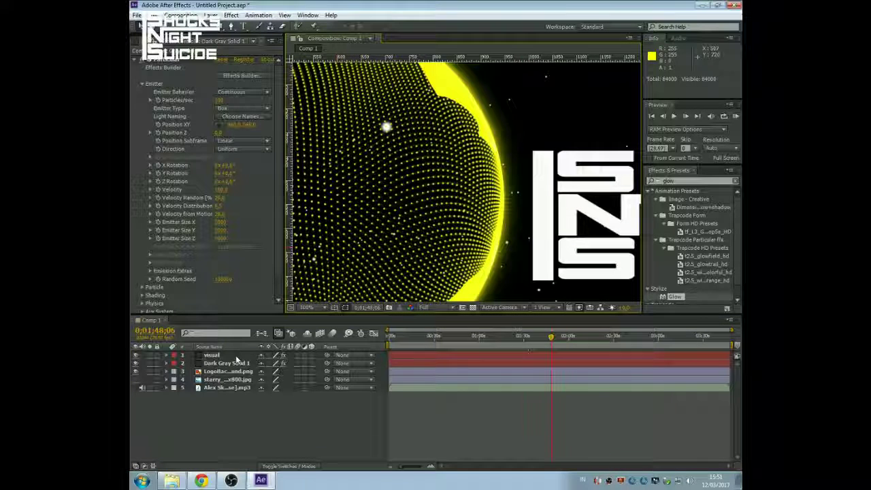
# Try the particle solid above the visual layer and move it back below.
pyautogui.moveTo(234, 362); pyautogui.dragTo(234, 353)
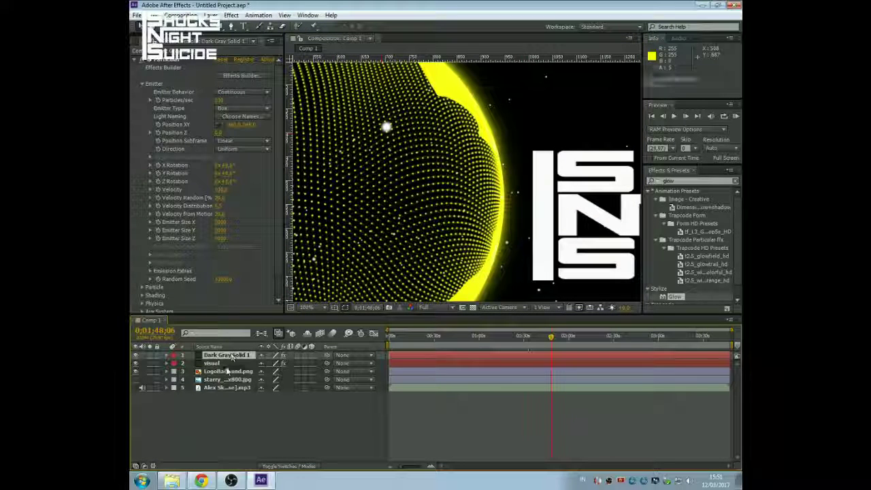
pyautogui.click(288, 376)
pyautogui.moveTo(229, 356); pyautogui.dragTo(232, 367)
pyautogui.click(306, 380)
# Check the particles around the ring and logo at several times with the whole composition in view.
pyautogui.scroll(-2, 435, 216)
pyautogui.click(314, 308)
pyautogui.click(311, 132)
pyautogui.click(589, 338)
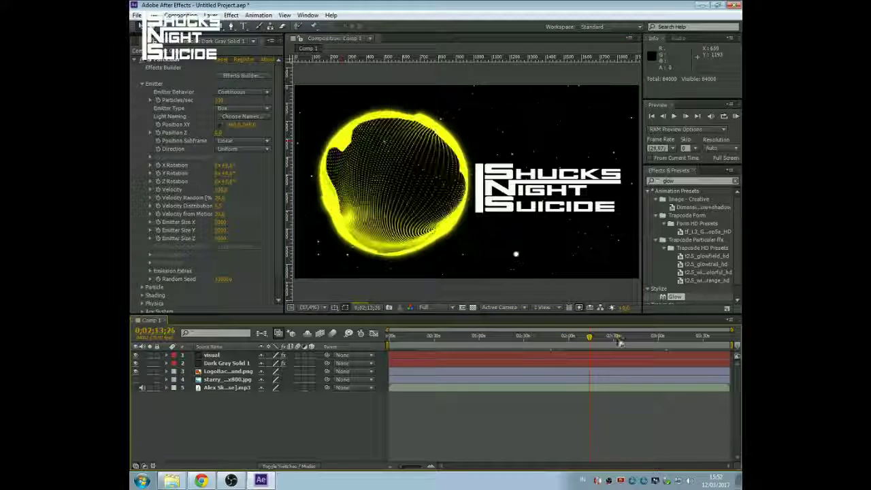
pyautogui.click(618, 339)
pyautogui.click(642, 339)
pyautogui.click(539, 338)
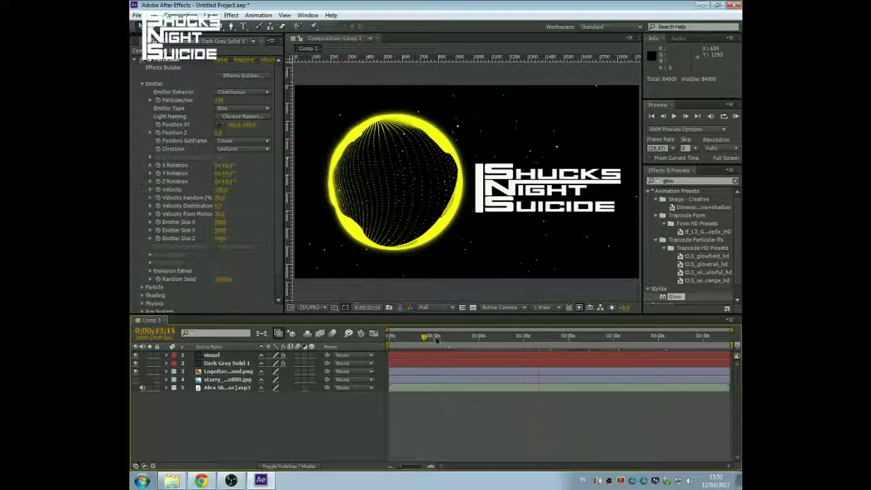
pyautogui.moveTo(436, 340); pyautogui.dragTo(438, 340)
# Add an empty text layer on top and apply the Timecode effect to it.
pyautogui.click(268, 404)
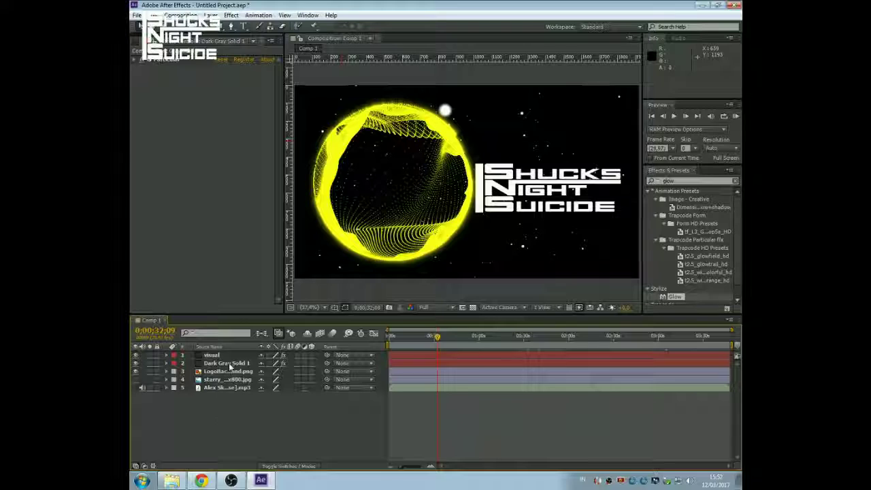
pyautogui.rightClick(215, 404)
pyautogui.click(375, 323)
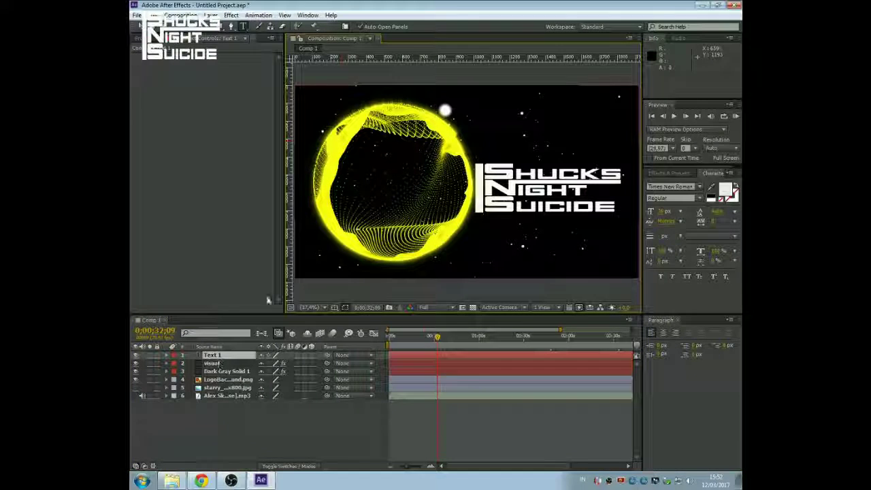
pyautogui.rightClick(233, 355)
pyautogui.moveTo(326, 249)
pyautogui.moveTo(457, 440)
pyautogui.click(509, 439)
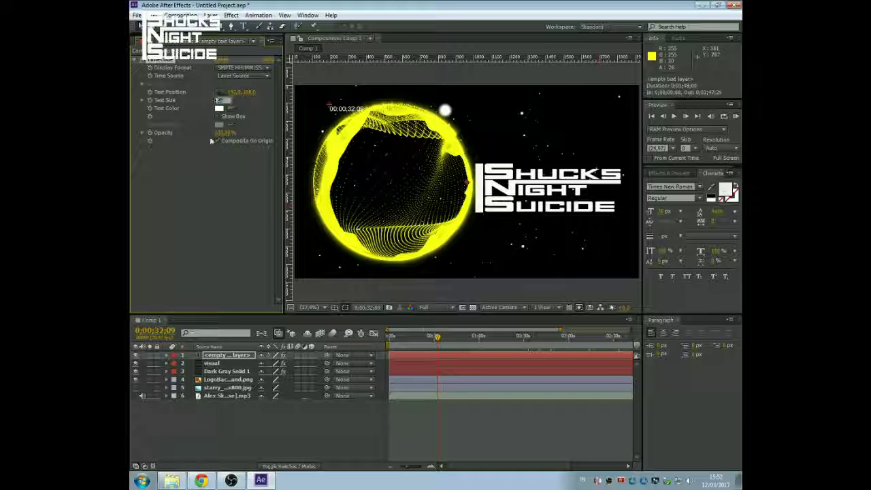
# Set the timecode's text size to 70 and place it above the logo.
pyautogui.write('70')
pyautogui.press('Return')
pyautogui.moveTo(329, 104); pyautogui.dragTo(570, 182)
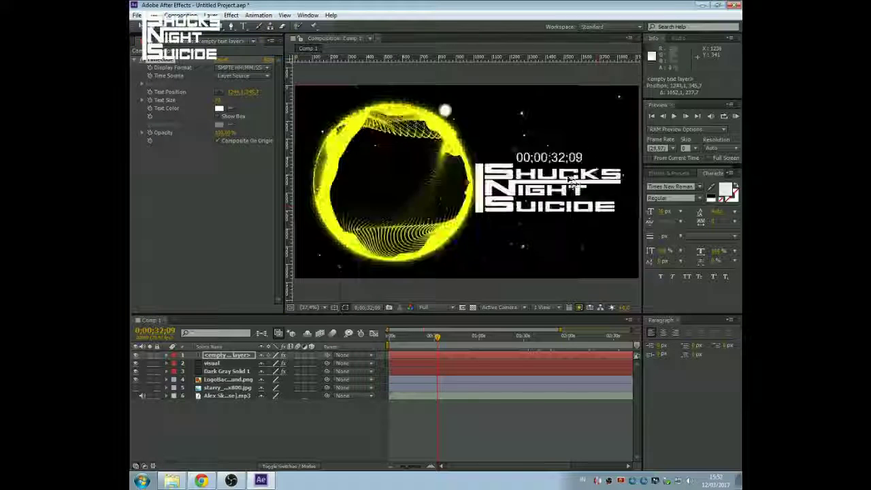
# Set the timecode's time source to Custom and adjust its position to sit just above the word SHUCKS.
pyautogui.scroll(2, 570, 182)
pyautogui.click(243, 76)
pyautogui.click(240, 107)
pyautogui.moveTo(235, 93); pyautogui.dragTo(247, 92)
pyautogui.moveTo(375, 95); pyautogui.dragTo(360, 111)
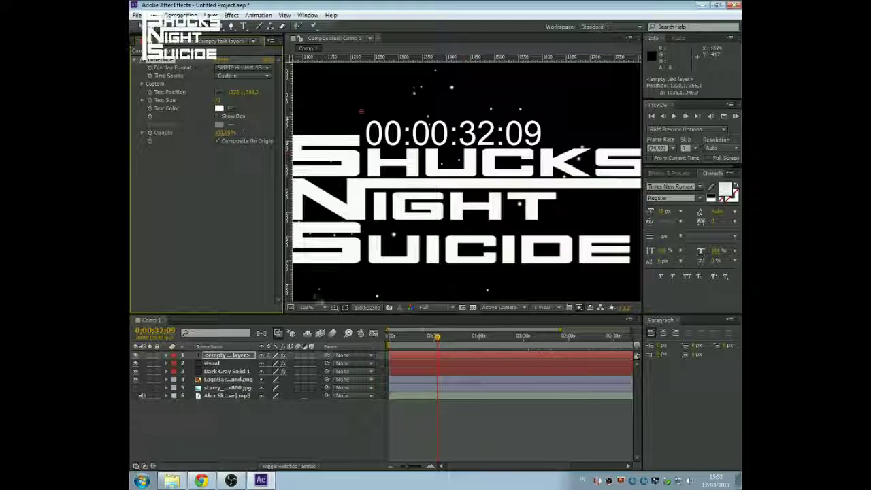
pyautogui.scroll(-2, 359, 181)
# Show the starry road image layer again and check the timecode over it at a later time.
pyautogui.click(197, 292)
pyautogui.click(136, 387)
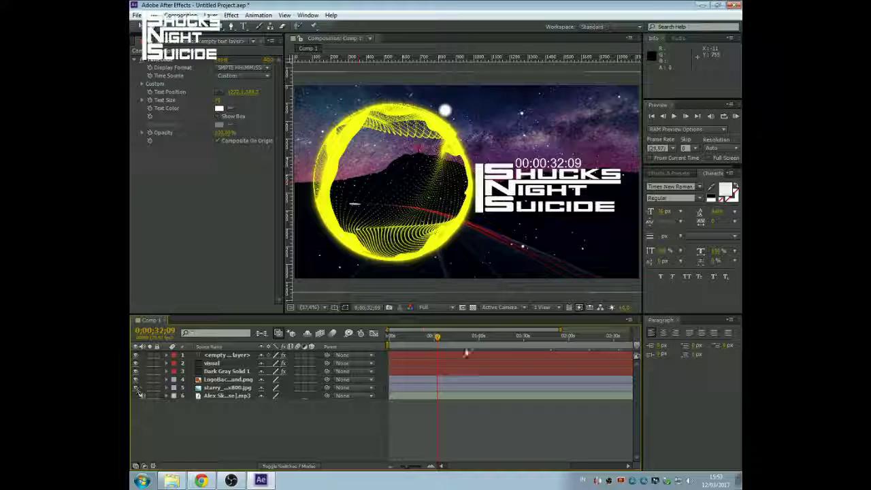
pyautogui.scroll(-1, 480, 338)
pyautogui.moveTo(484, 337); pyautogui.dragTo(539, 345)
pyautogui.click(218, 116)
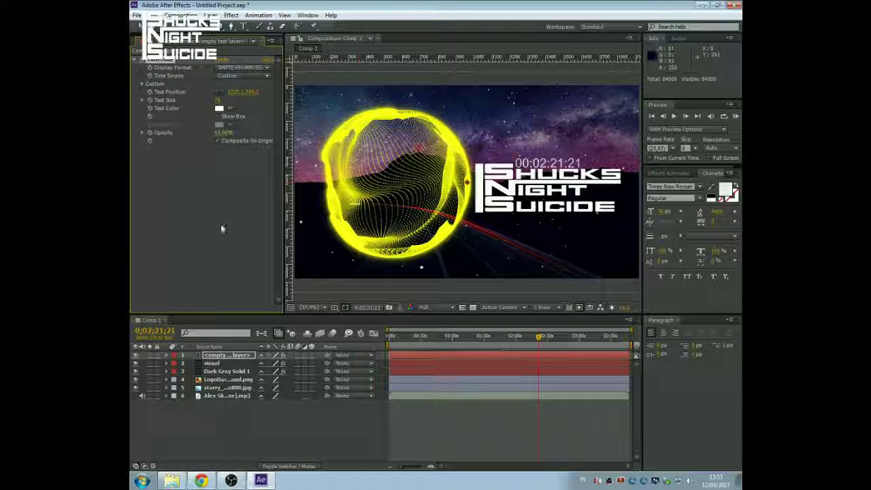
# Add the expression wiggle(0.6,50) to the starry road image layer's position.
pyautogui.click(283, 420)
pyautogui.click(167, 388)
pyautogui.click(175, 396)
pyautogui.keyDown('alt'); pyautogui.click(191, 411); pyautogui.keyUp('alt')
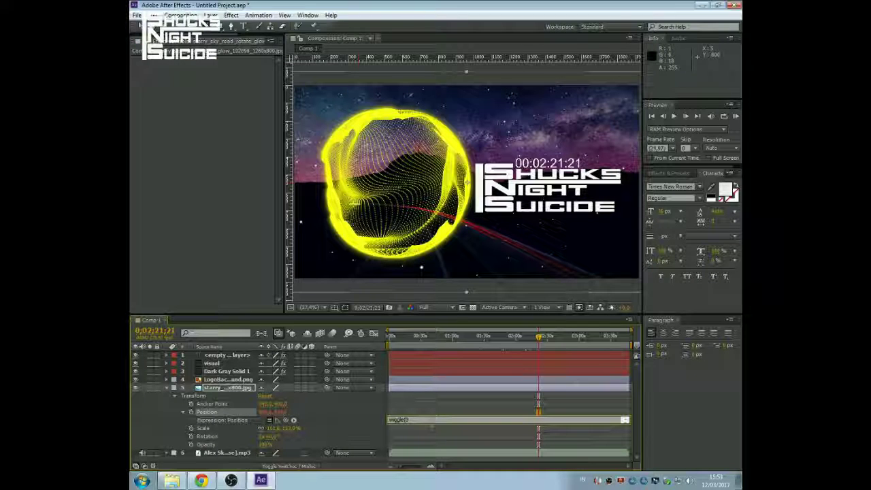
pyautogui.write('wiggle(0.6,50)')
pyautogui.click(221, 280)
# Check the background's wiggle at several times, collapse the image layer's properties and run a RAM preview.
pyautogui.click(442, 338)
pyautogui.click(403, 338)
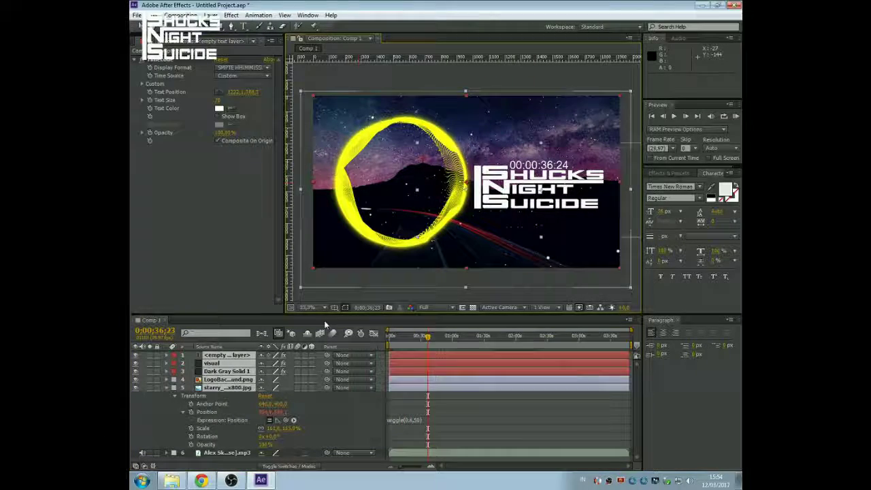
pyautogui.moveTo(404, 336); pyautogui.dragTo(525, 337)
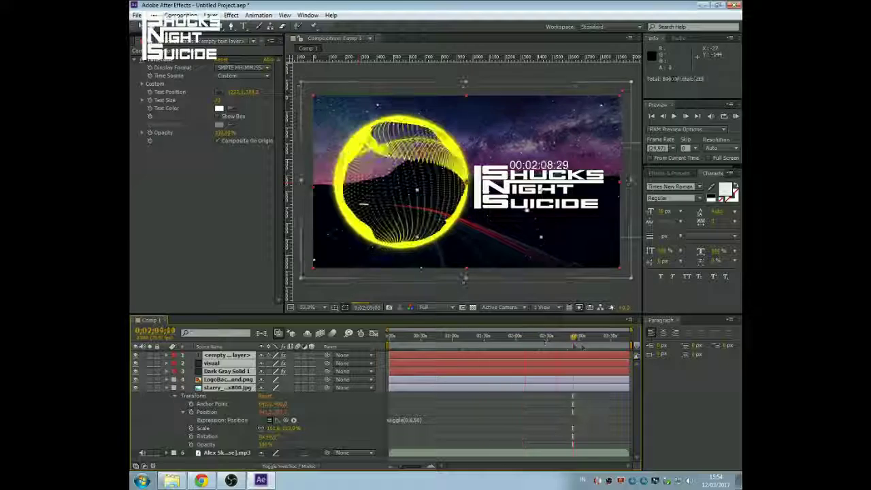
pyautogui.moveTo(405, 338); pyautogui.dragTo(454, 345)
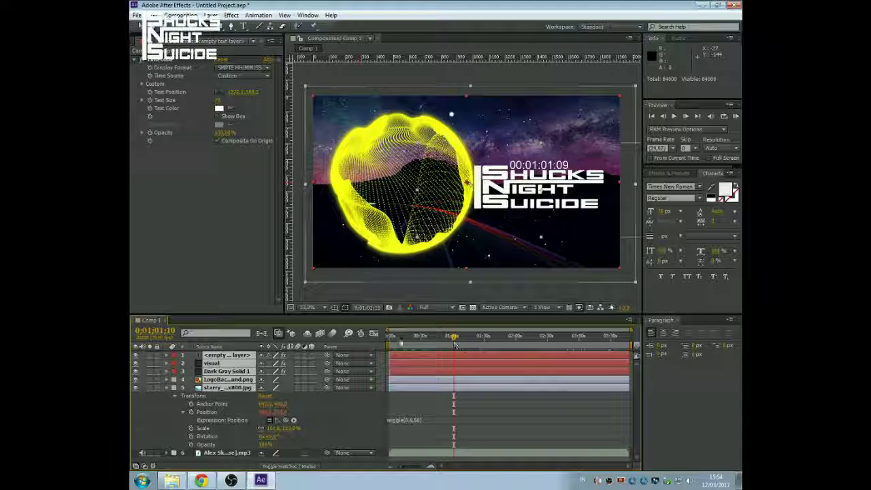
pyautogui.click(166, 388)
pyautogui.click(436, 409)
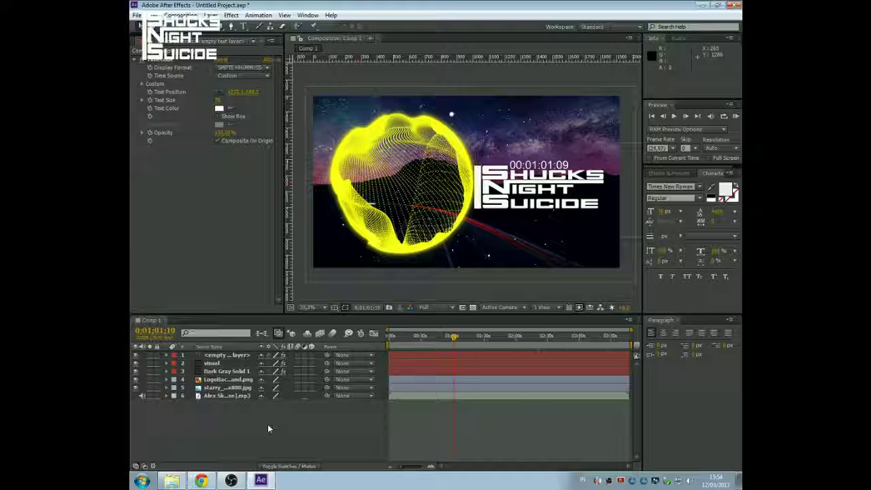
pyautogui.click(735, 117)
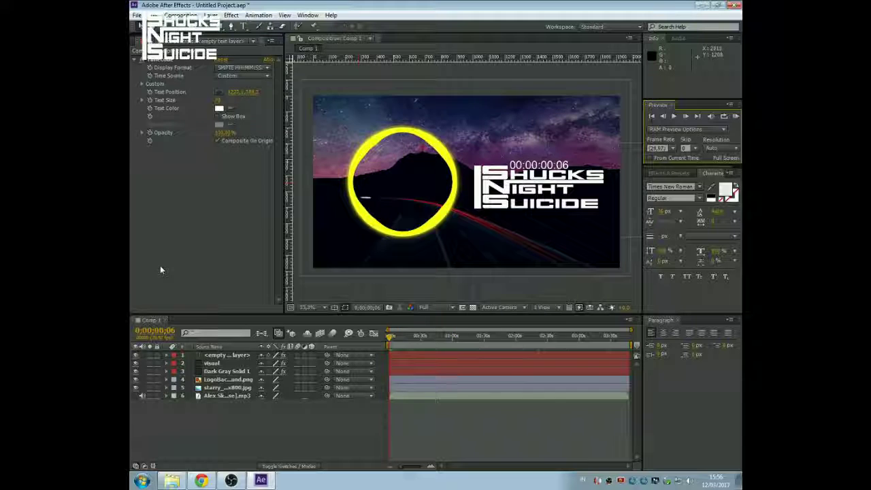
# Review the visual layer's effects with their settings collapsed and play another RAM preview of the composition.
pyautogui.click(204, 370)
pyautogui.click(211, 363)
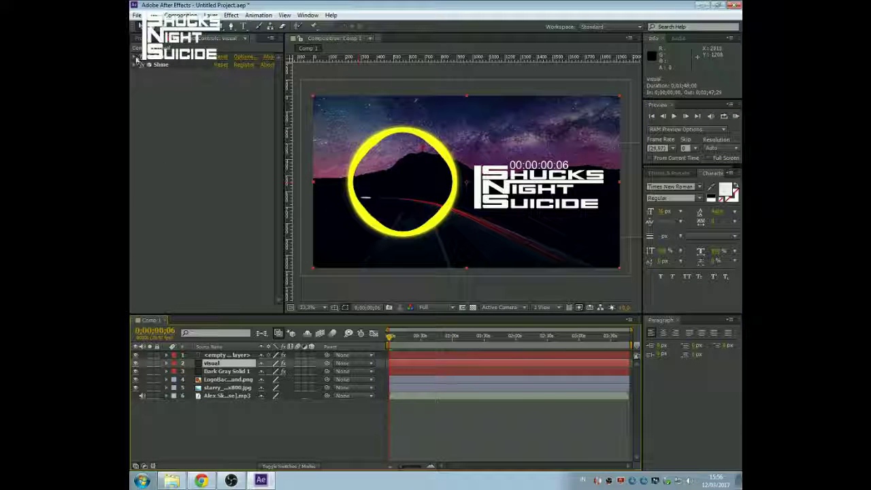
pyautogui.click(191, 201)
pyautogui.click(135, 66)
pyautogui.moveTo(403, 339)
pyautogui.mouseDown()
pyautogui.moveTo(510, 344)
pyautogui.moveTo(404, 337)
pyautogui.mouseUp()
pyautogui.click(735, 116)
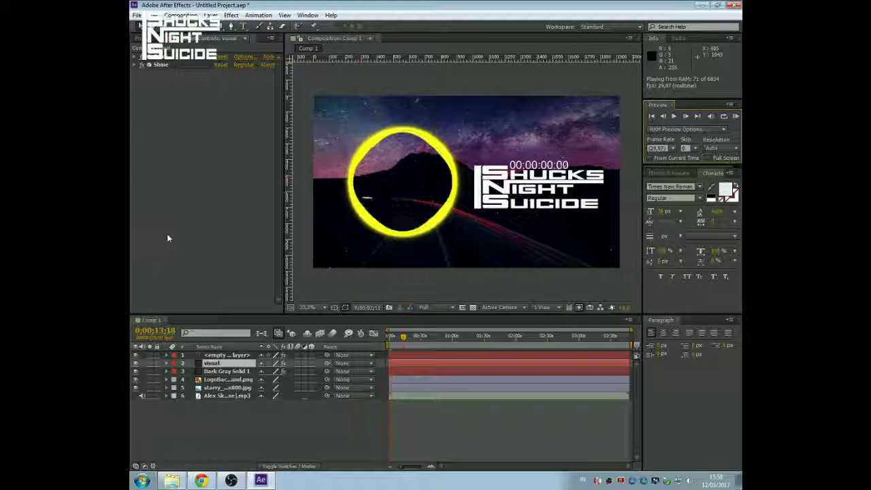
pyautogui.click(167, 234)
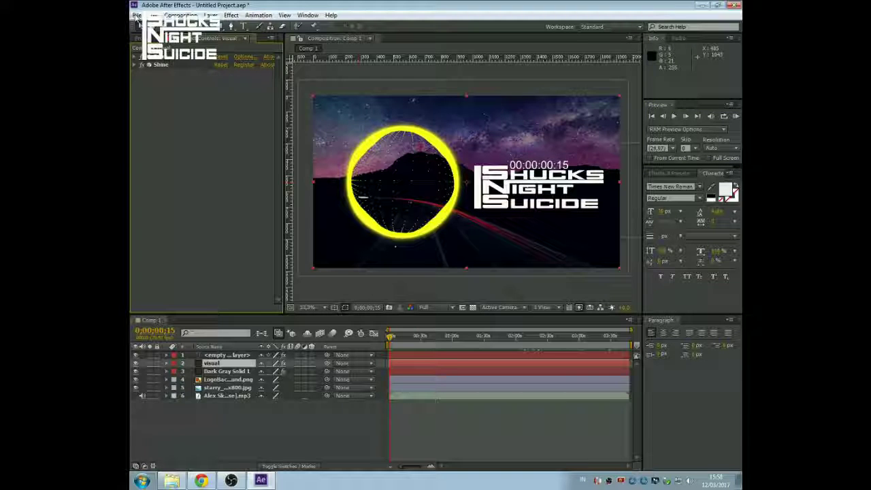
# Save the project as Untitled Project.aep.
pyautogui.click(137, 15)
pyautogui.moveTo(204, 103)
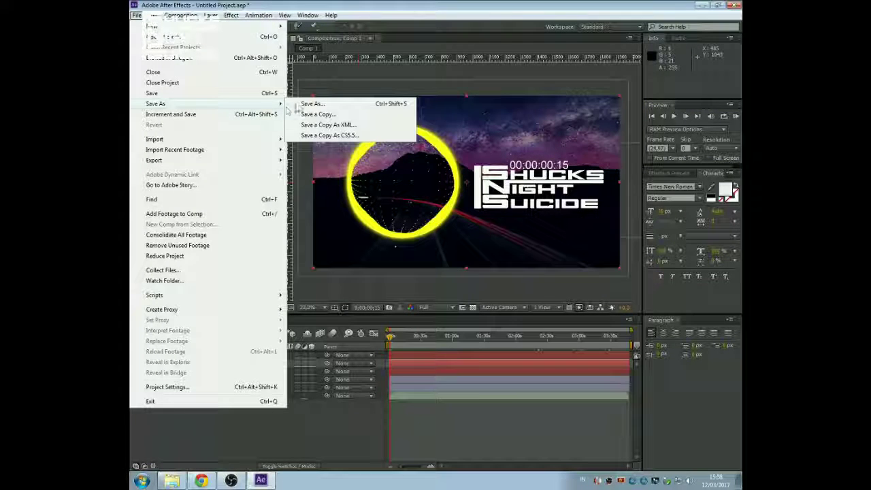
pyautogui.click(309, 103)
pyautogui.click(353, 249)
# Add Comp 1 to the render queue with best quality, full resolution and the composition's own frame rate.
pyautogui.click(180, 15)
pyautogui.click(197, 86)
pyautogui.click(213, 373)
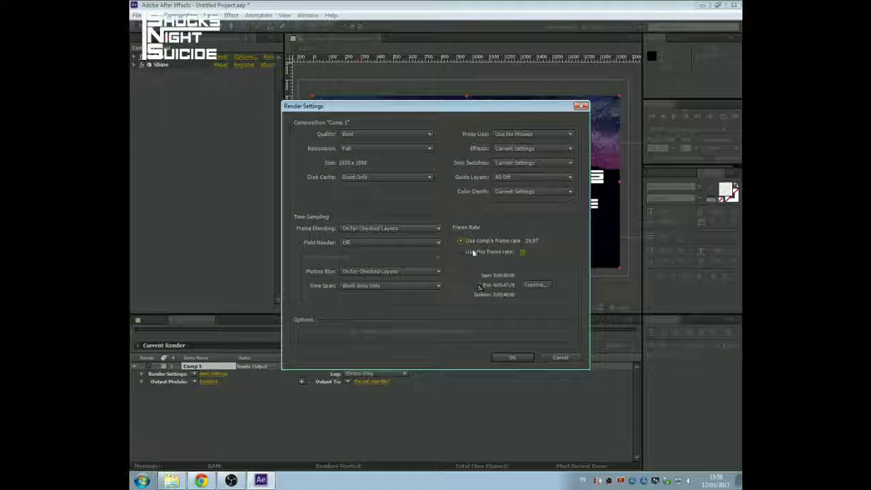
pyautogui.click(503, 357)
# Set the render's output module to H.264 format with audio output enabled.
pyautogui.click(212, 381)
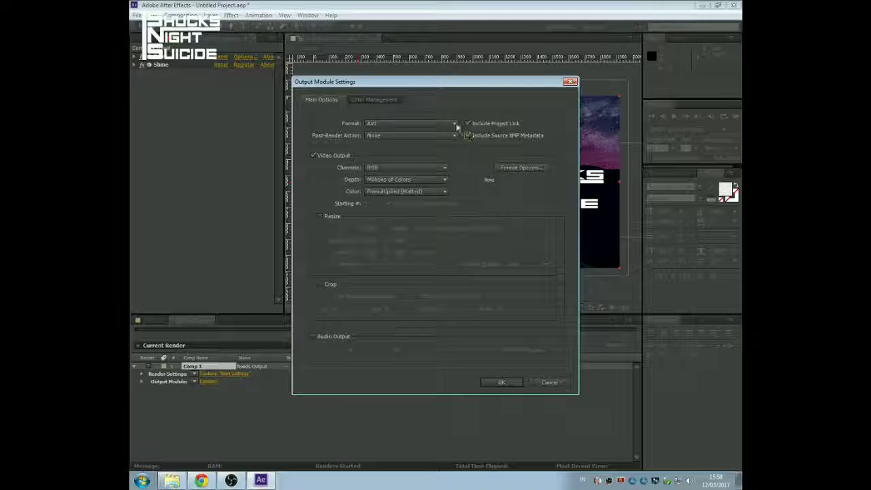
pyautogui.click(411, 123)
pyautogui.click(393, 187)
pyautogui.click(457, 376)
pyautogui.click(313, 336)
pyautogui.click(371, 100)
pyautogui.click(334, 100)
pyautogui.click(502, 350)
pyautogui.click(468, 377)
pyautogui.click(493, 382)
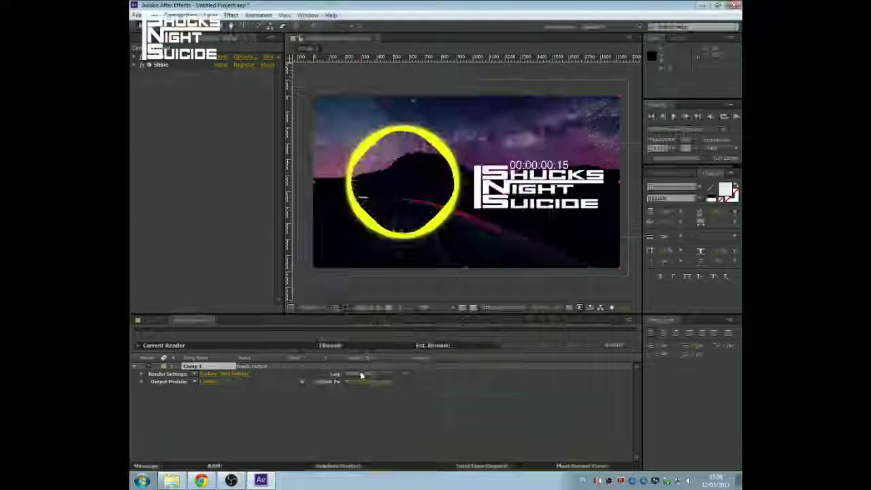
# Set the output file to "Alex Skrindo - Get Up Again (feat. Axol) [NCS Release].mp4" on GameDisk (F:) and start rendering.
pyautogui.click(366, 379)
pyautogui.scroll(-3, 170, 136)
pyautogui.click(175, 161)
pyautogui.scroll(3, 174, 136)
pyautogui.click(355, 249)
pyautogui.click(613, 345)
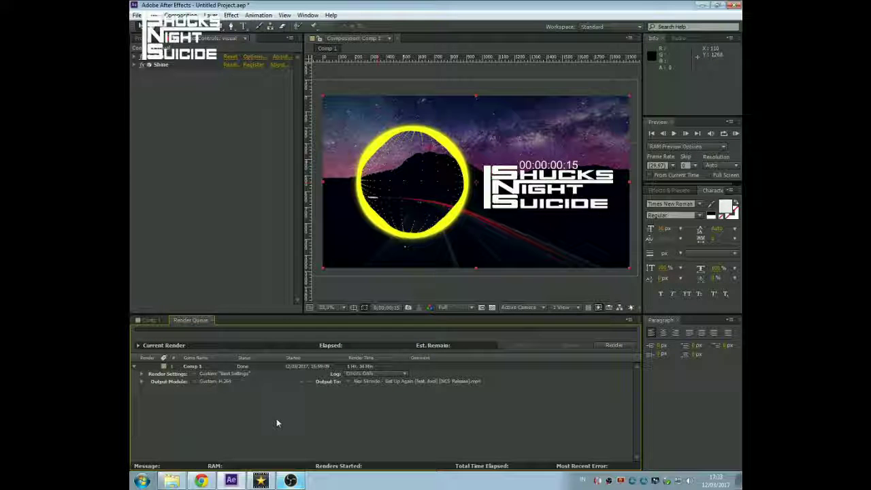
# In Windows Explorer, find the rendered MP4 on GameDisk (F:), play it in the media player and view it full screen.
pyautogui.click(172, 480)
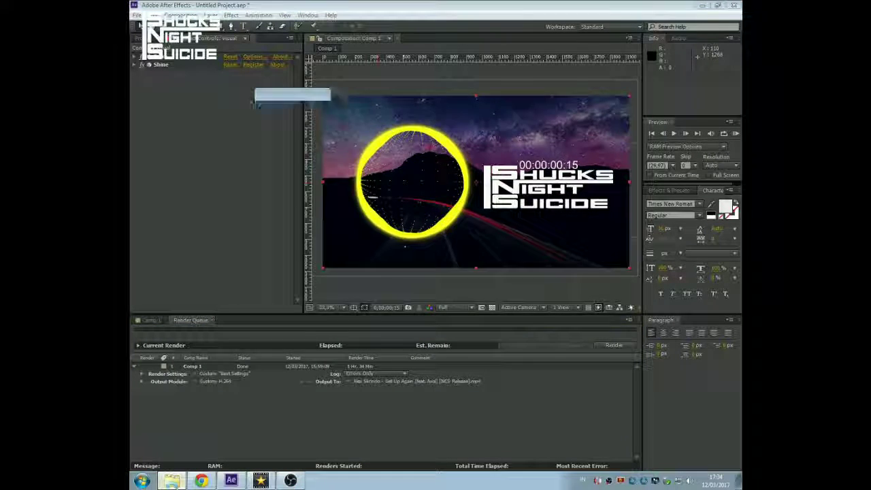
pyautogui.click(416, 292)
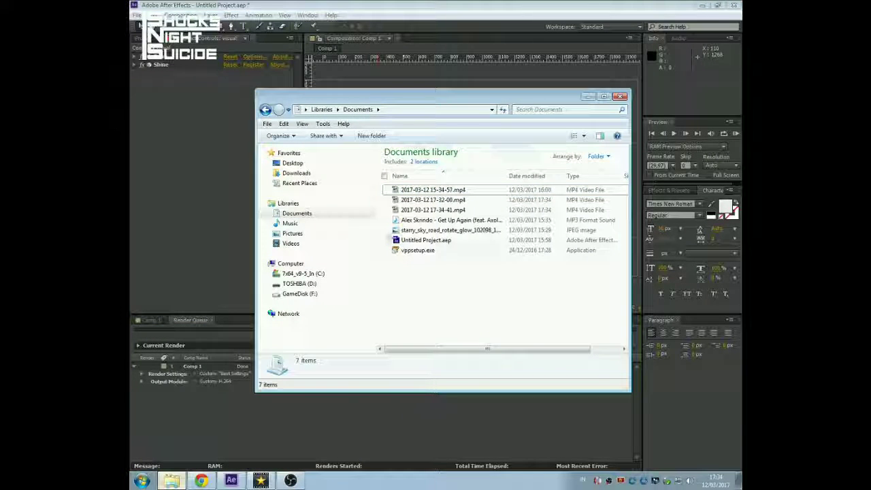
pyautogui.click(304, 293)
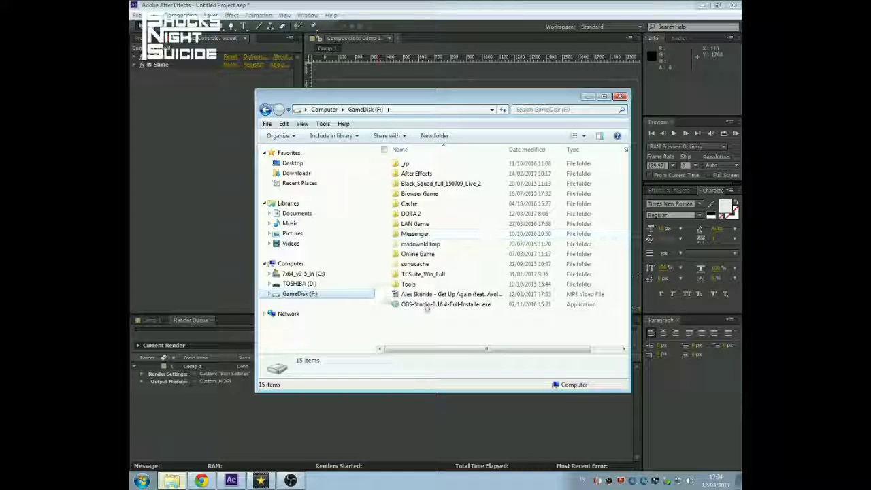
pyautogui.click(428, 295)
pyautogui.rightClick(428, 298)
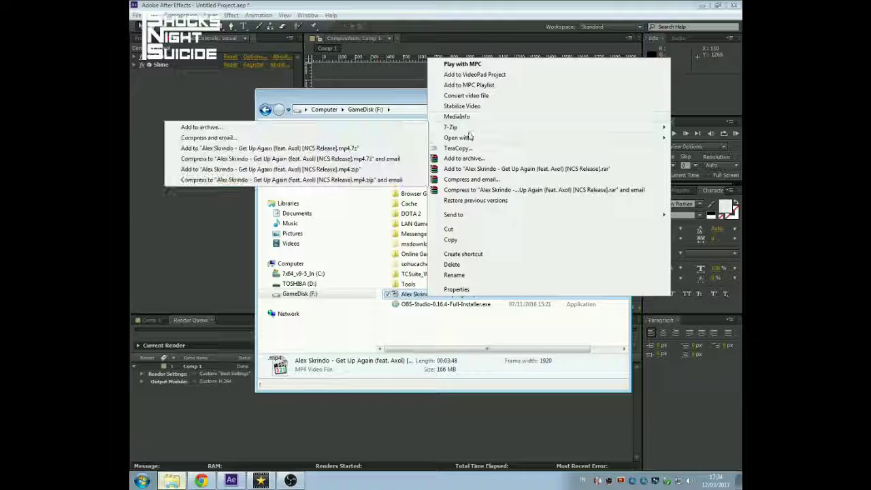
pyautogui.click(411, 137)
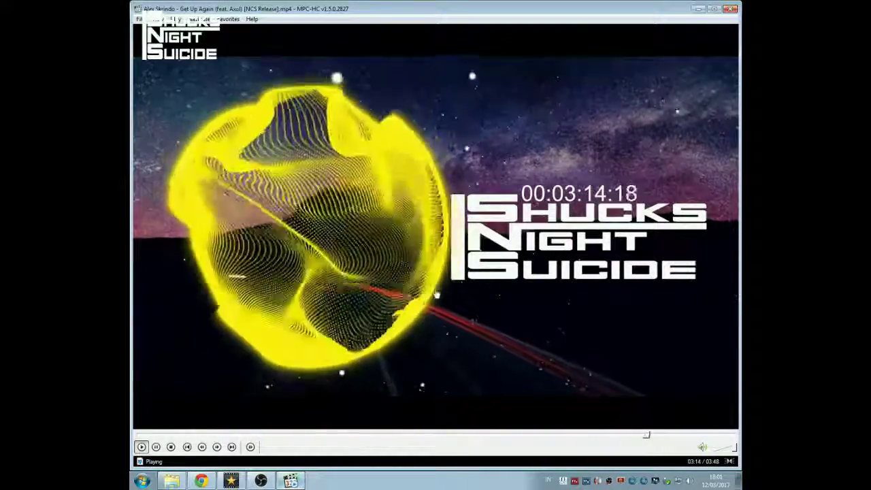
pyautogui.doubleClick(436, 295)
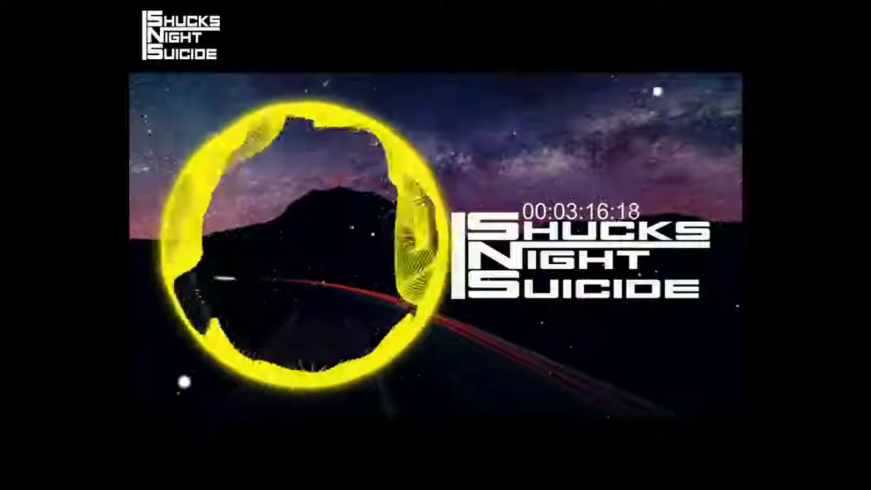